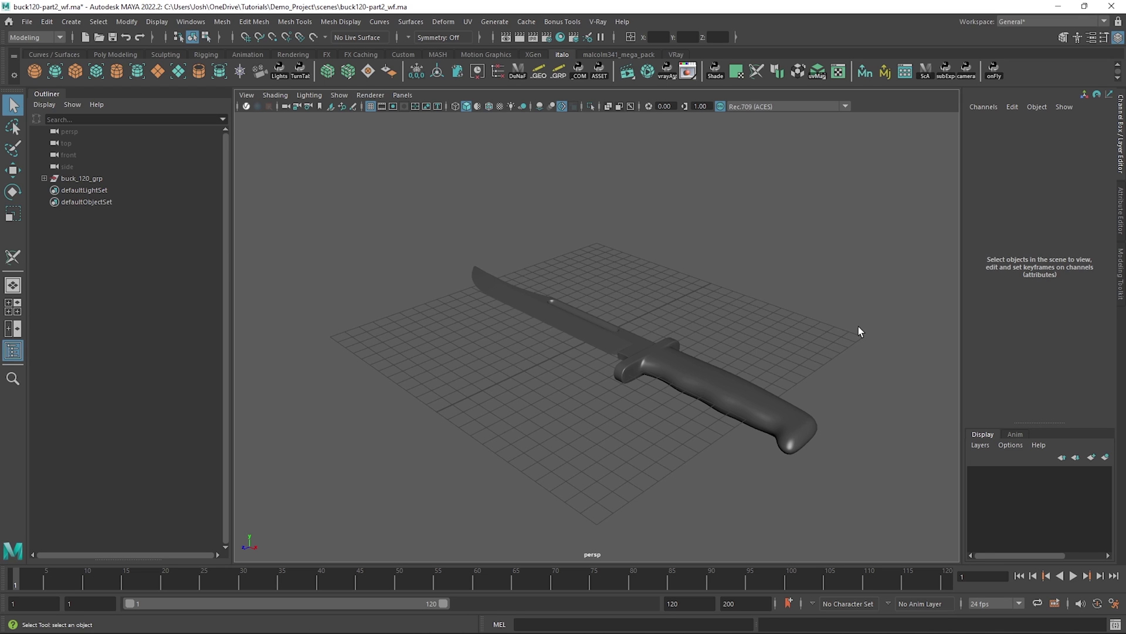
Compare the handle and guard mesh with and without smooth preview
alt+drag(749, 284, 795, 315)
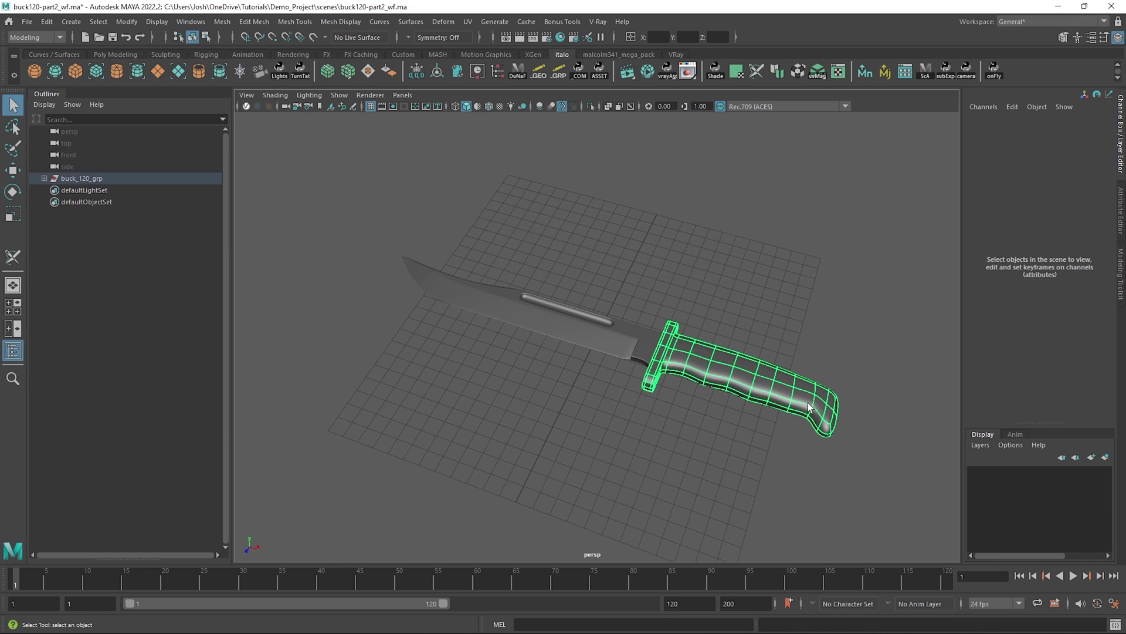
click(808, 405)
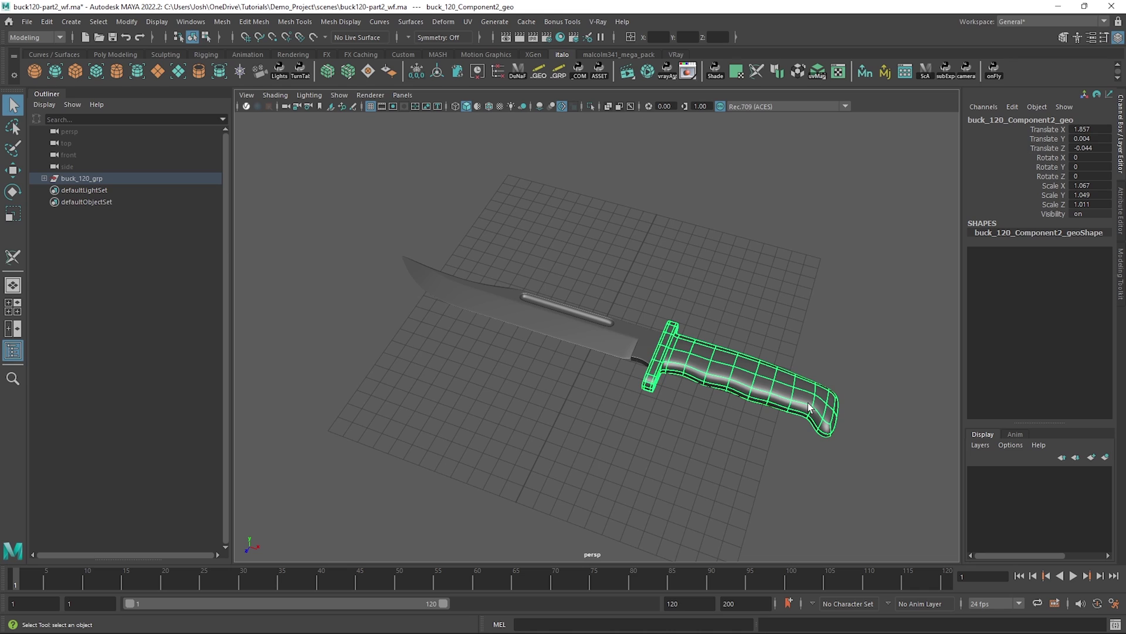
key(1)
click(850, 336)
alt+drag(849, 337, 845, 370)
click(816, 419)
click(817, 422)
key(3)
key(1)
key(3)
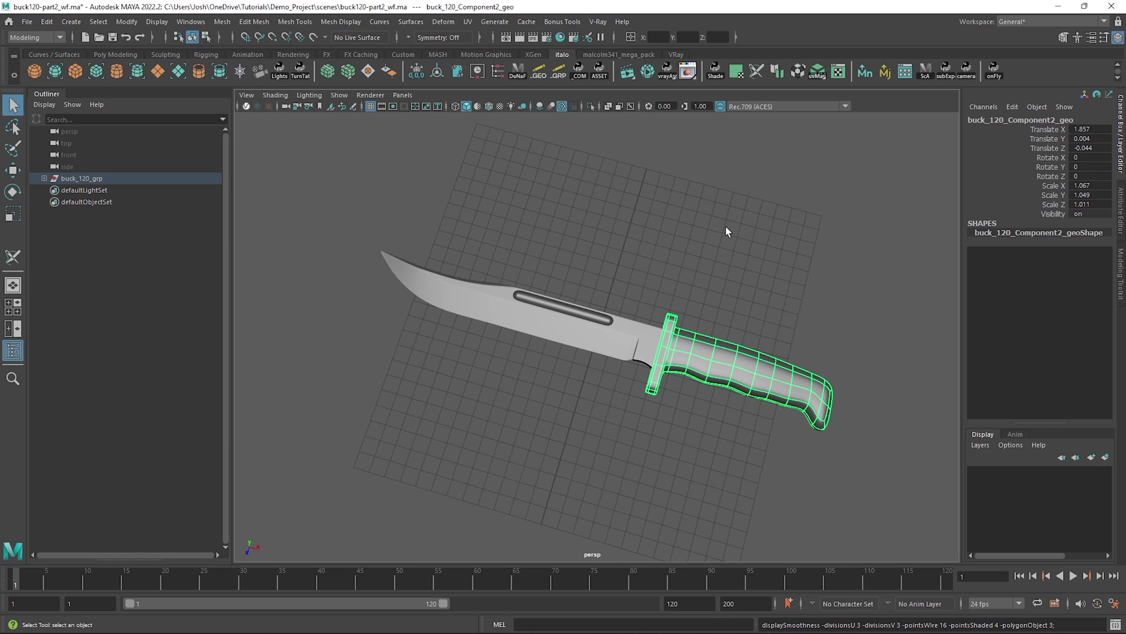
Apply Smooth with 1 division to the handle and guard mesh, keeping smooth preview on
shift+right_drag(726, 226, 712, 296)
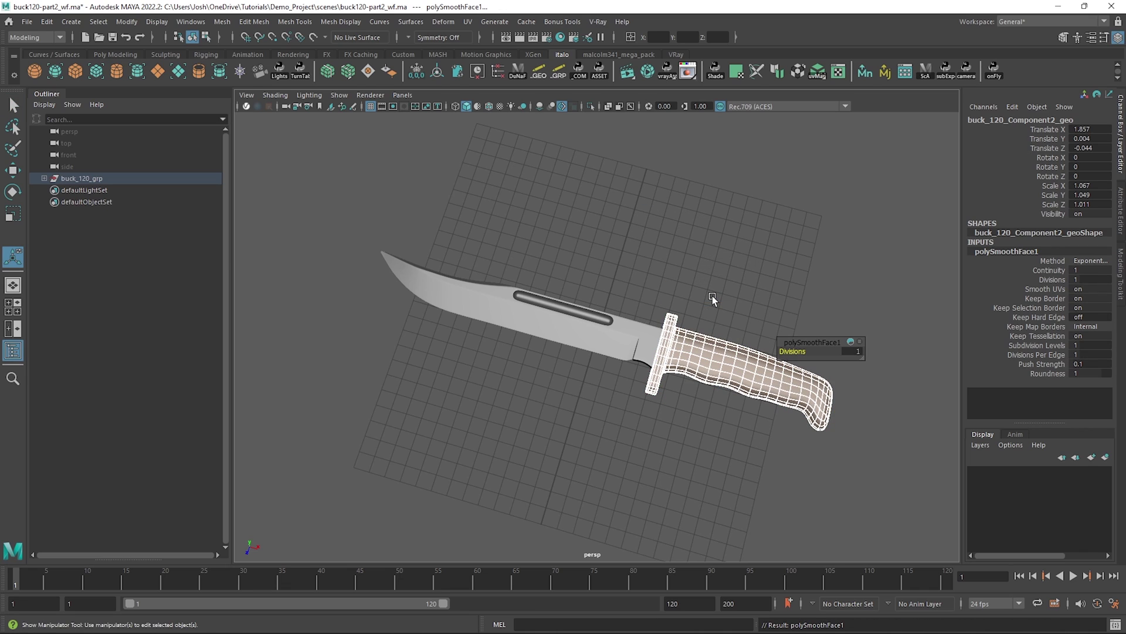
key(w)
drag(731, 310, 812, 410)
key(1)
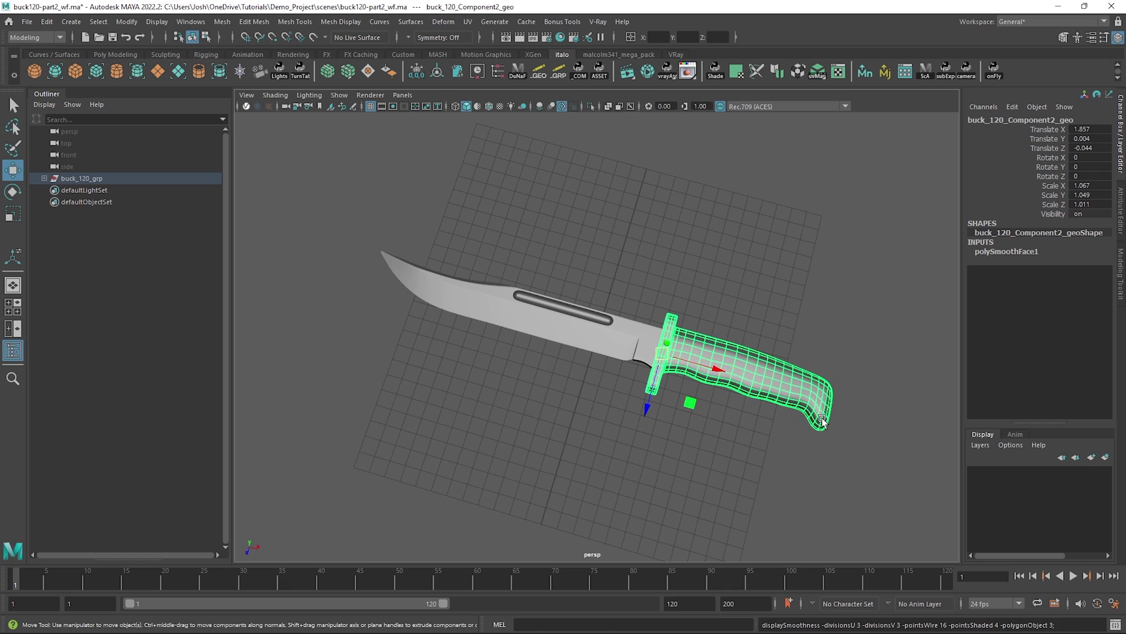
key(3)
Freeze the transformations of both the blade and the handle meshes
drag(535, 243, 765, 402)
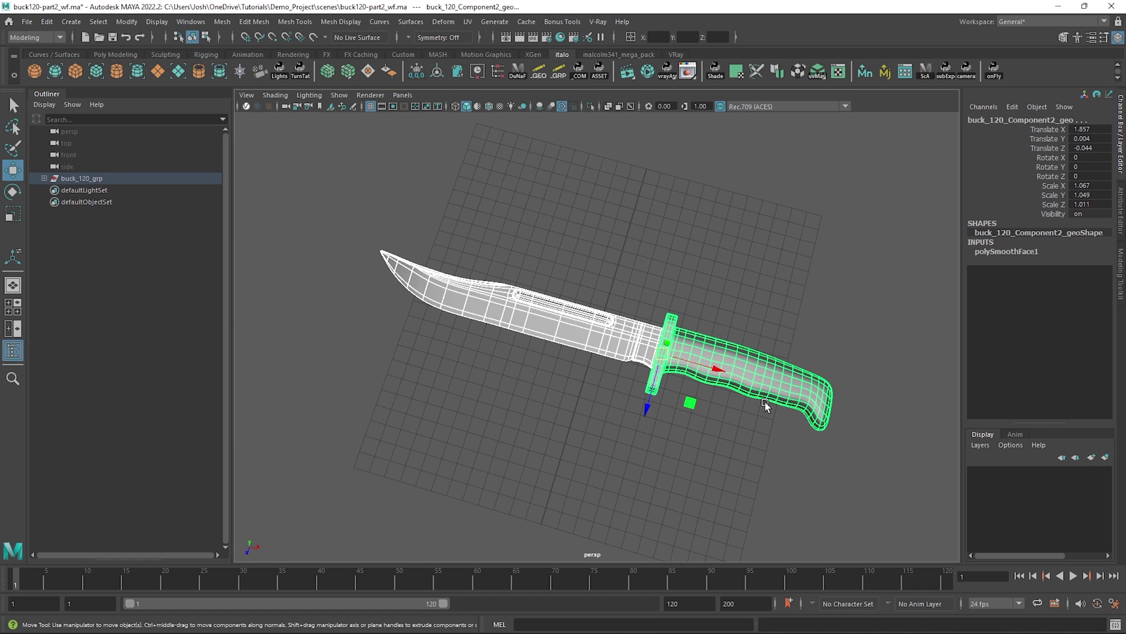
click(130, 22)
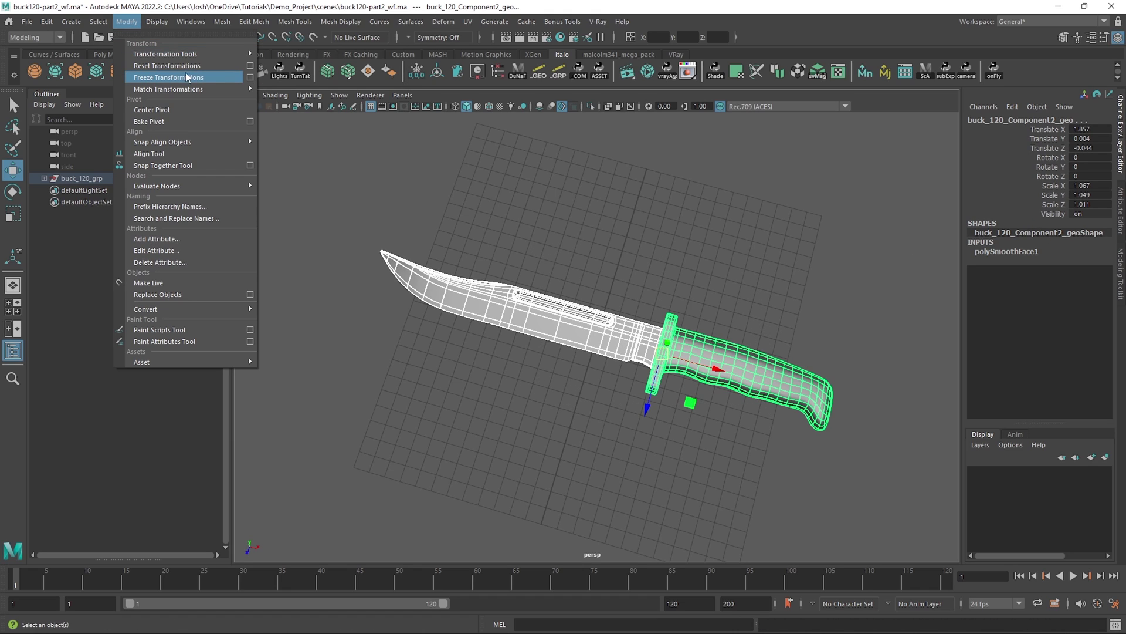
click(220, 77)
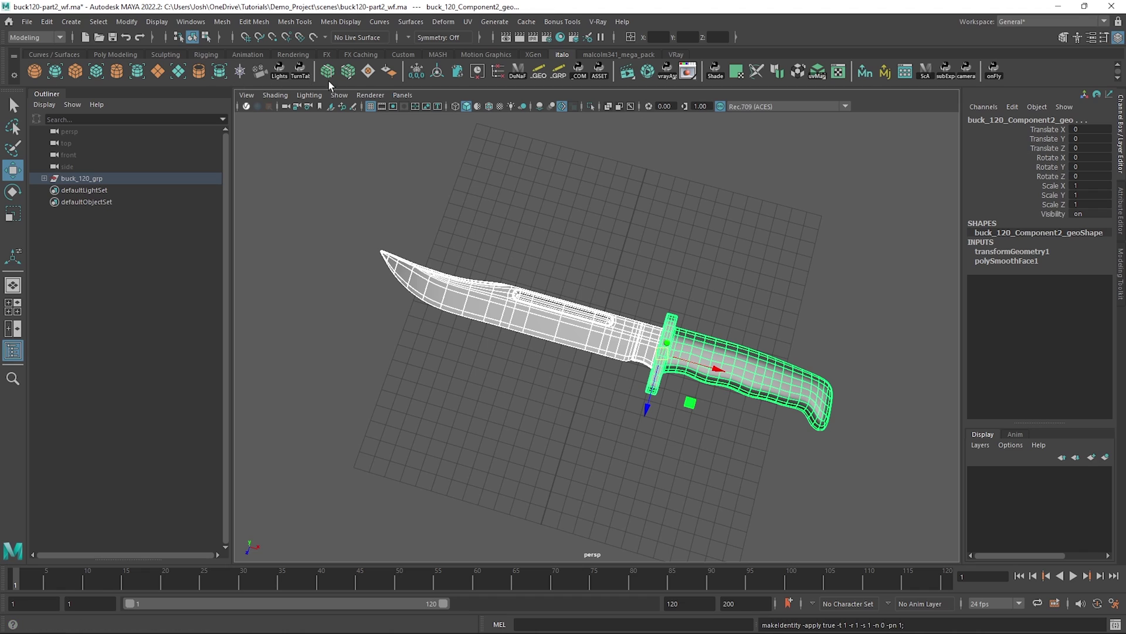
Create a planar UV projection on the blade and handle, and return to object mode with nothing selected
click(468, 21)
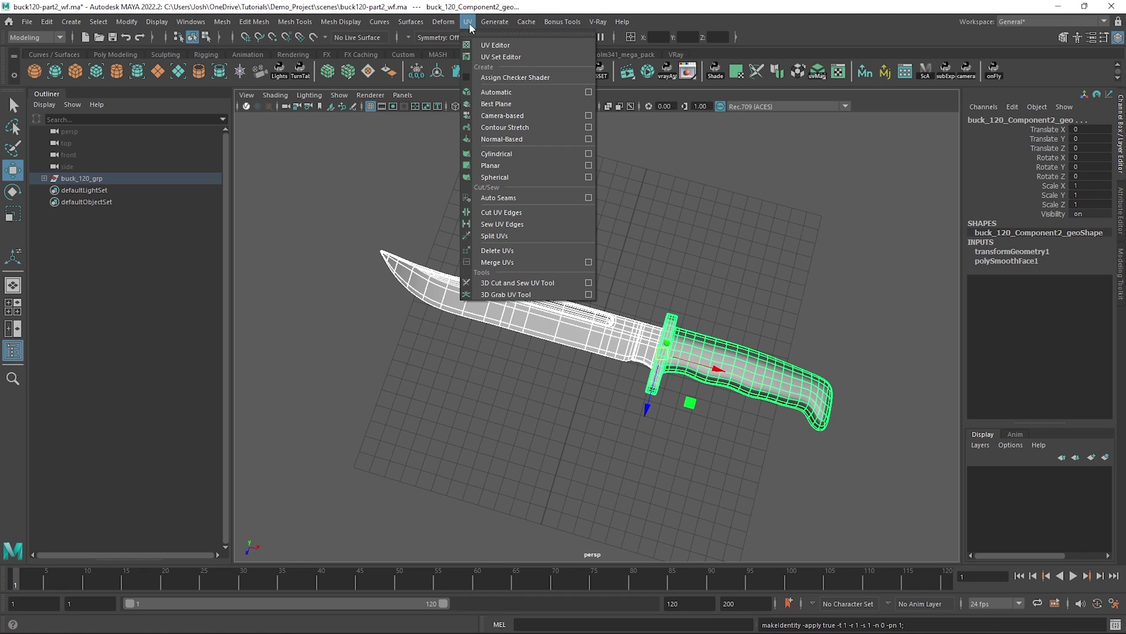
click(511, 166)
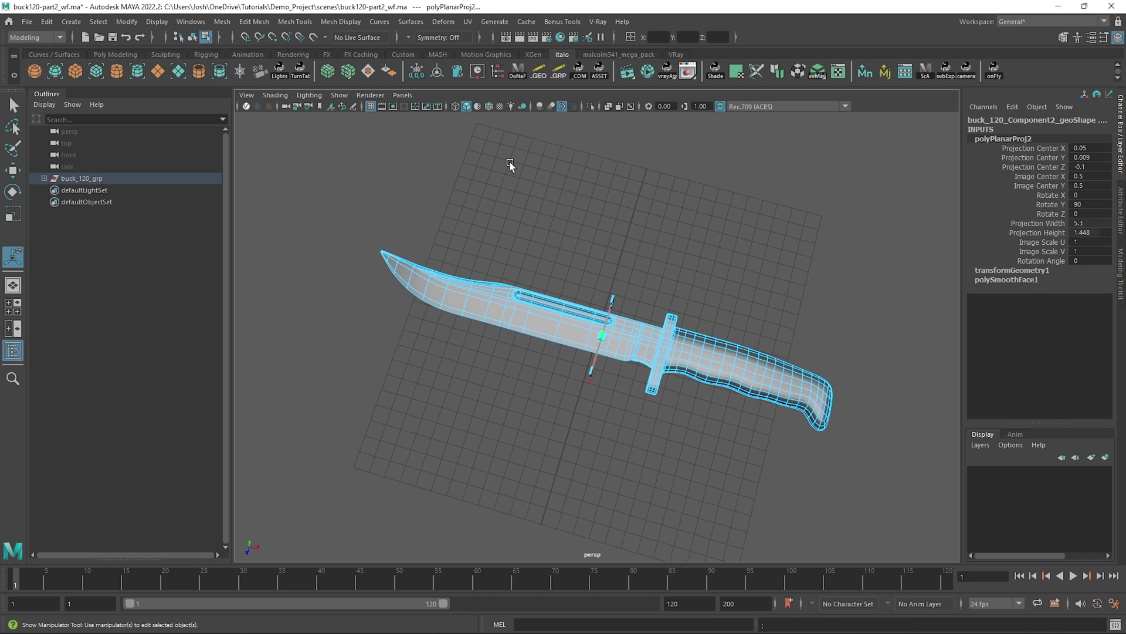
key(w)
right_drag(527, 184, 621, 168)
click(765, 265)
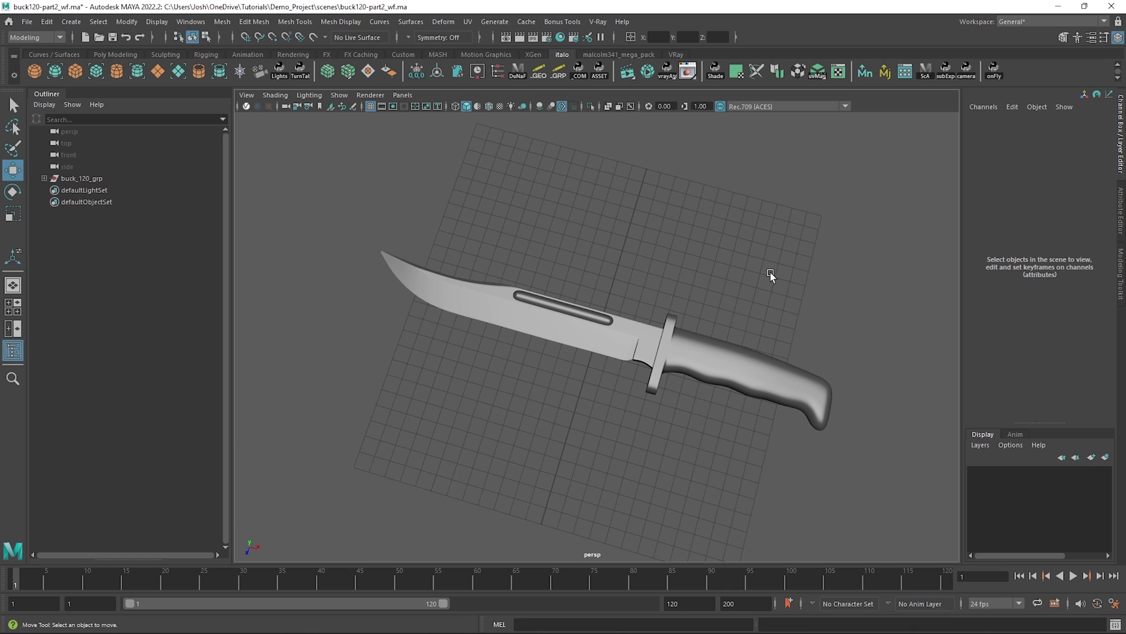
Cut UV seams on the handle around the pommel end, at the guard junction and lengthwise along the grip with the 3D Cut and Sew UV Tool
drag(769, 272, 723, 357)
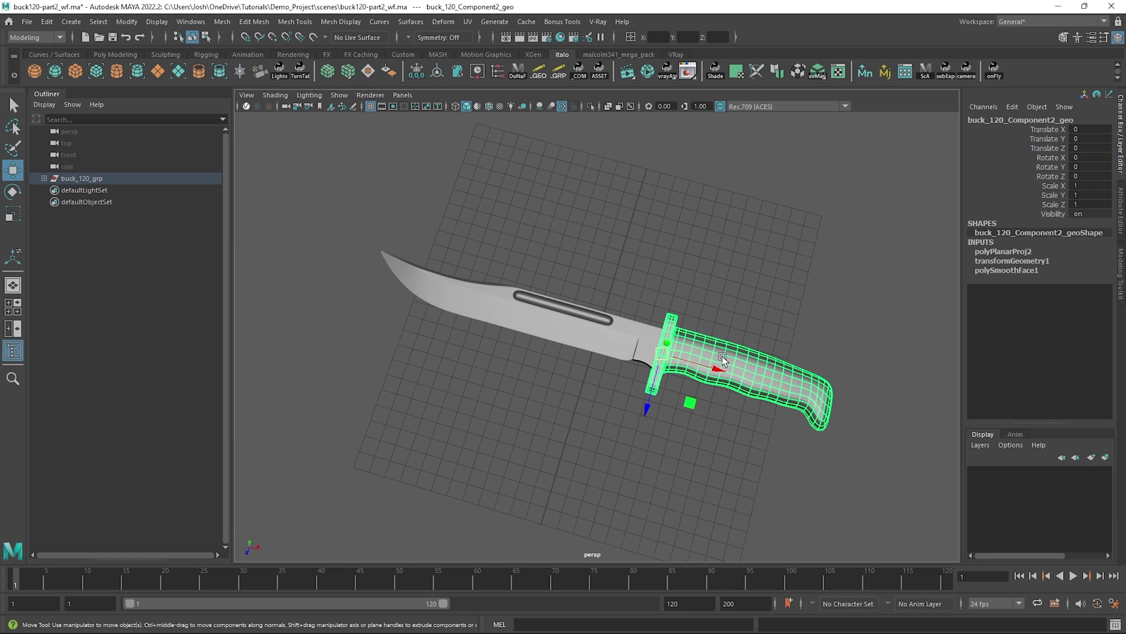
click(467, 21)
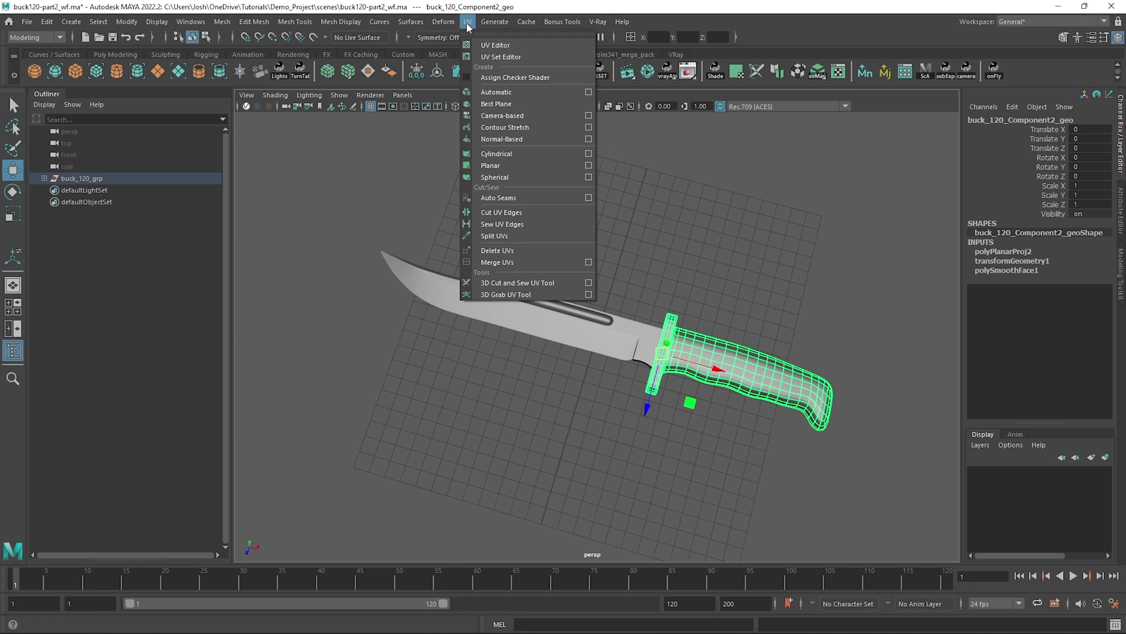
click(565, 282)
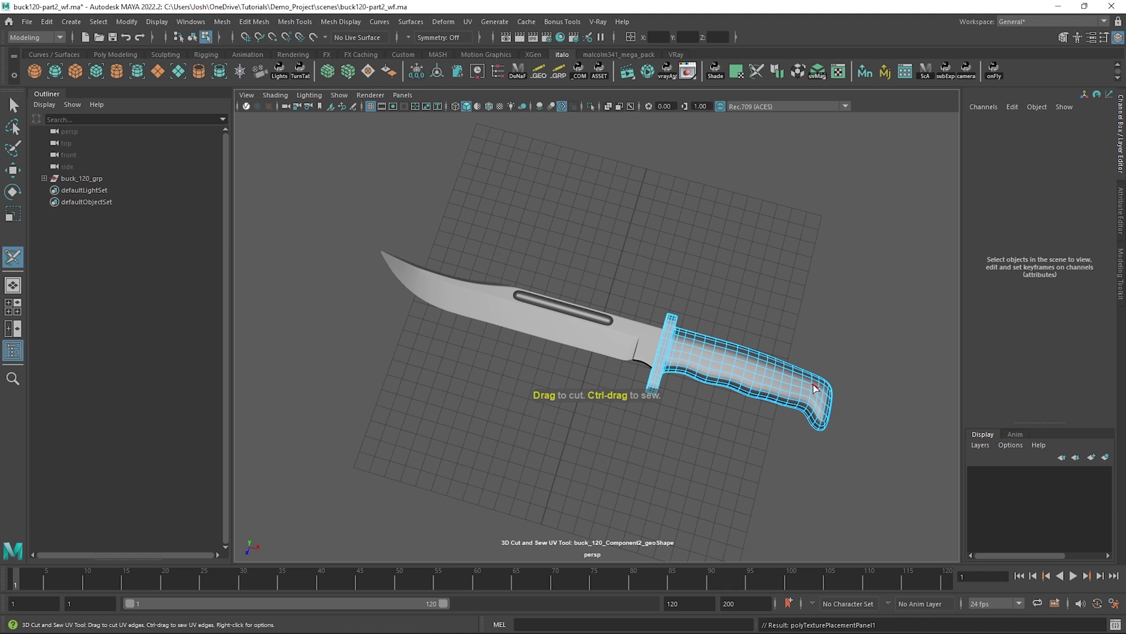
alt+middle_drag(816, 387, 648, 329)
alt+drag(649, 329, 754, 352)
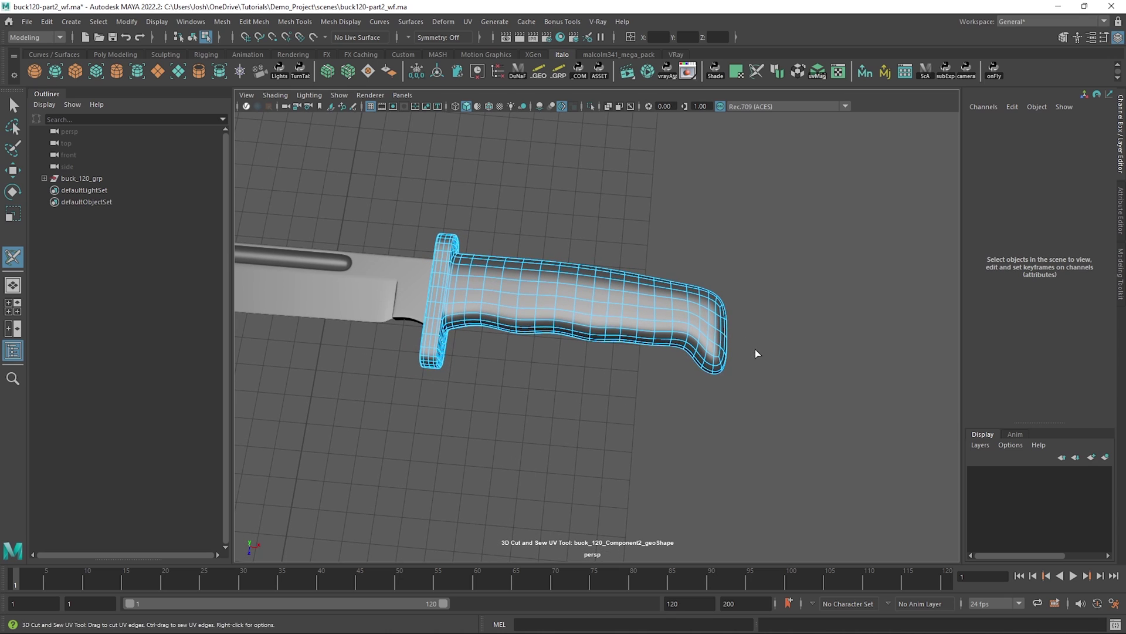
double_click(715, 336)
click(446, 312)
alt+drag(636, 392, 664, 331)
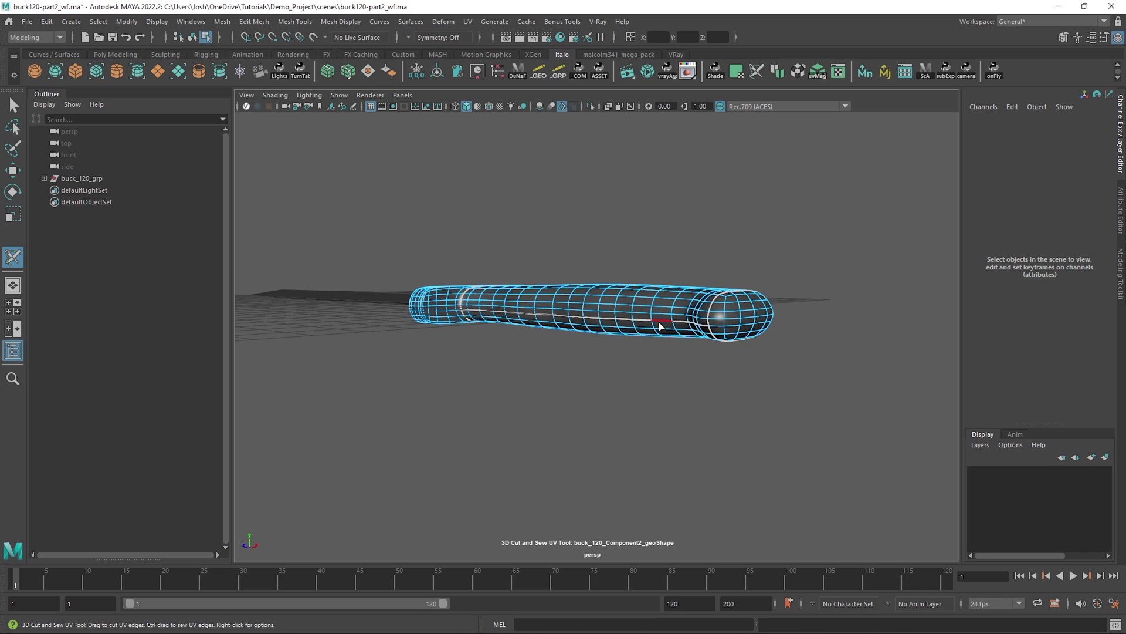
alt+drag(661, 319, 697, 329)
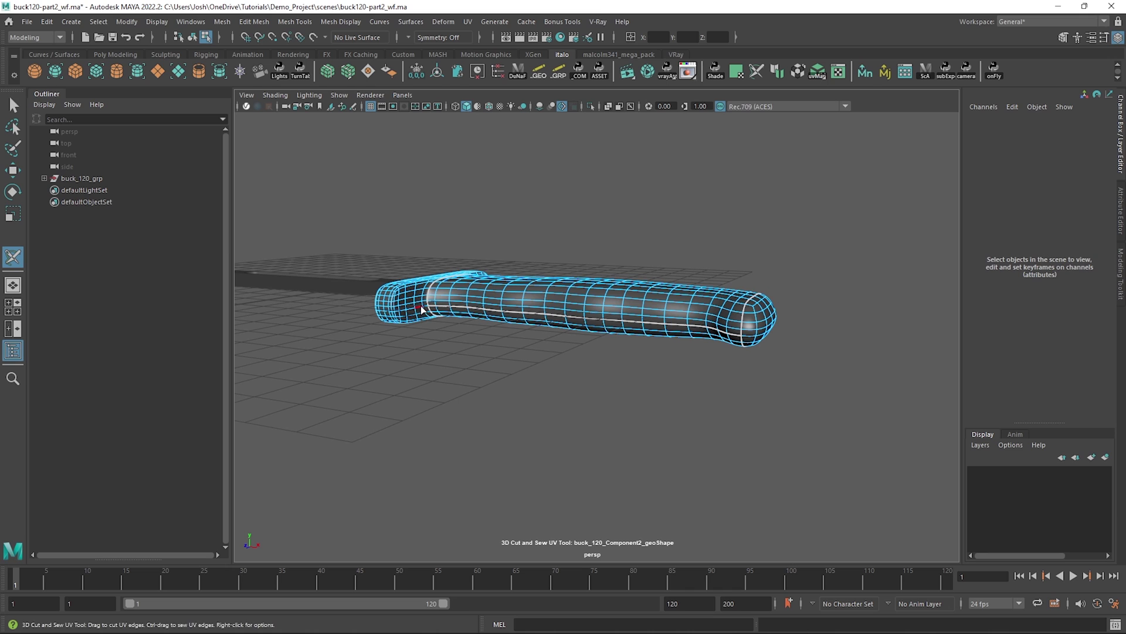
Cut the remaining UV seams around the guard's edges and return the handle mesh to object mode
alt+drag(421, 309, 397, 340)
alt+middle_drag(397, 340, 536, 386)
alt+right_drag(537, 386, 495, 398)
alt+drag(496, 398, 503, 420)
click(492, 386)
key(w)
right_drag(523, 340, 594, 284)
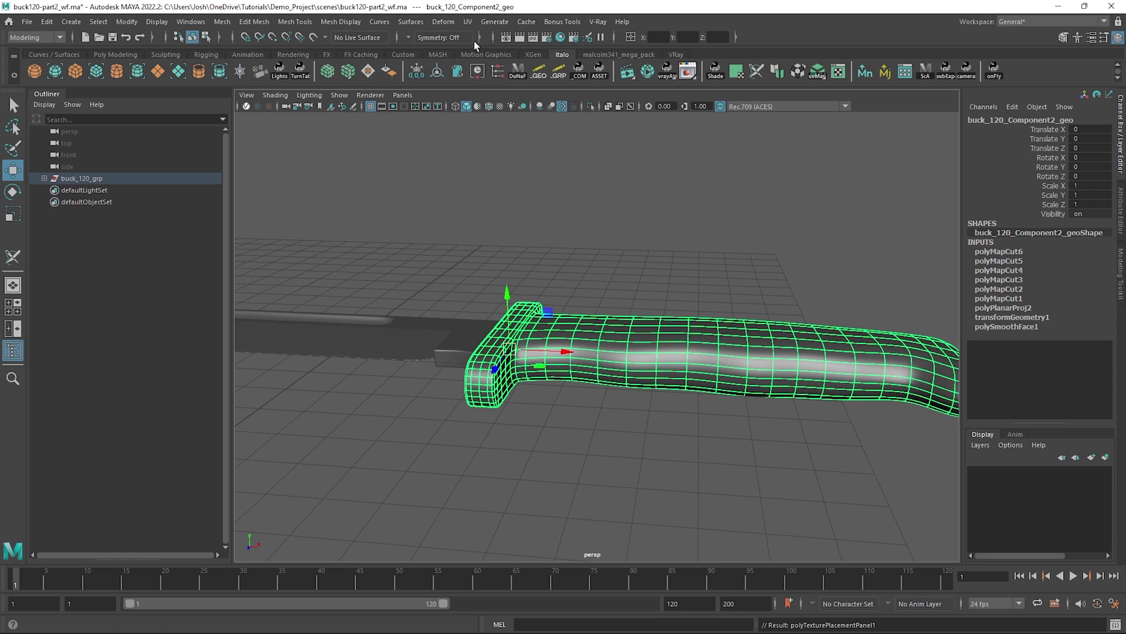
Unfold the handle's UVs and lay out the shells in the UV Editor, closing the editor when done
click(467, 22)
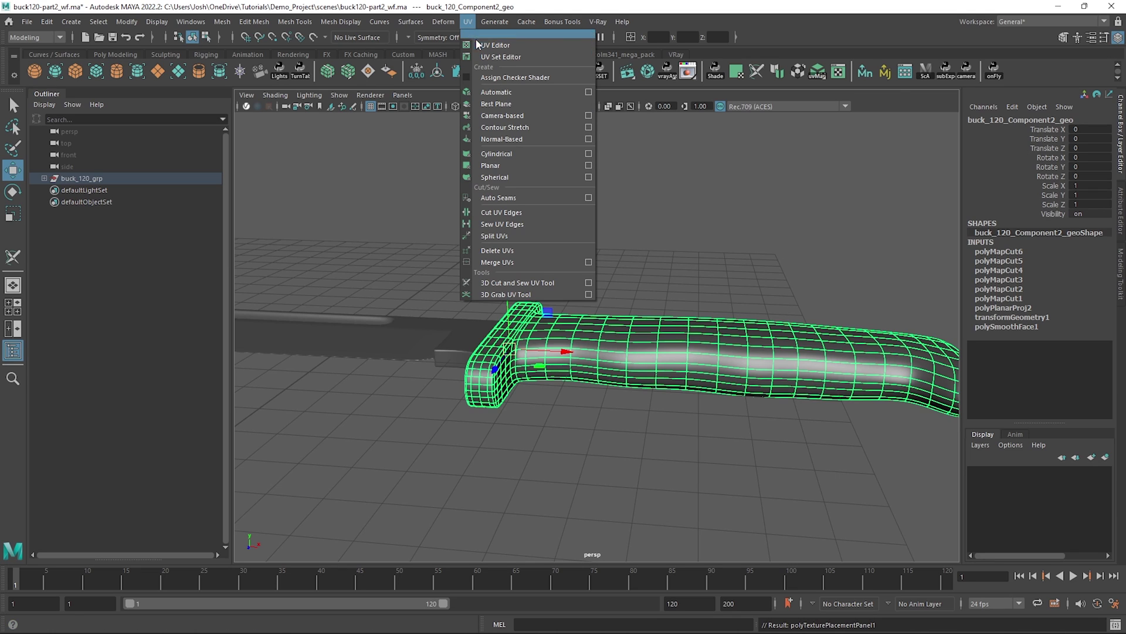
click(512, 44)
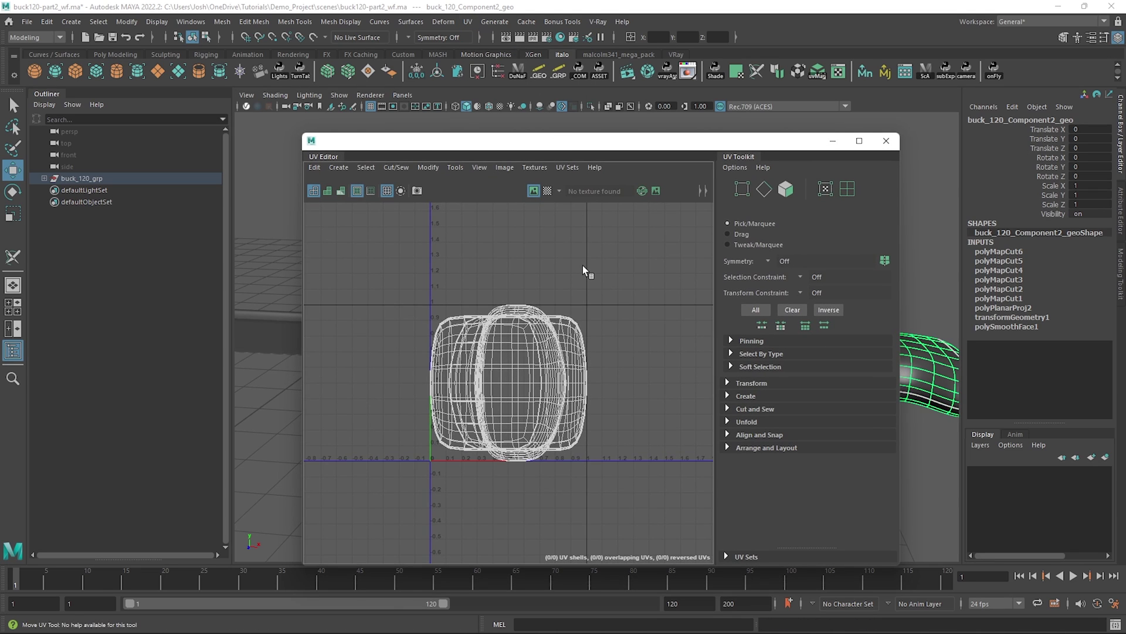
key(ctrl+u)
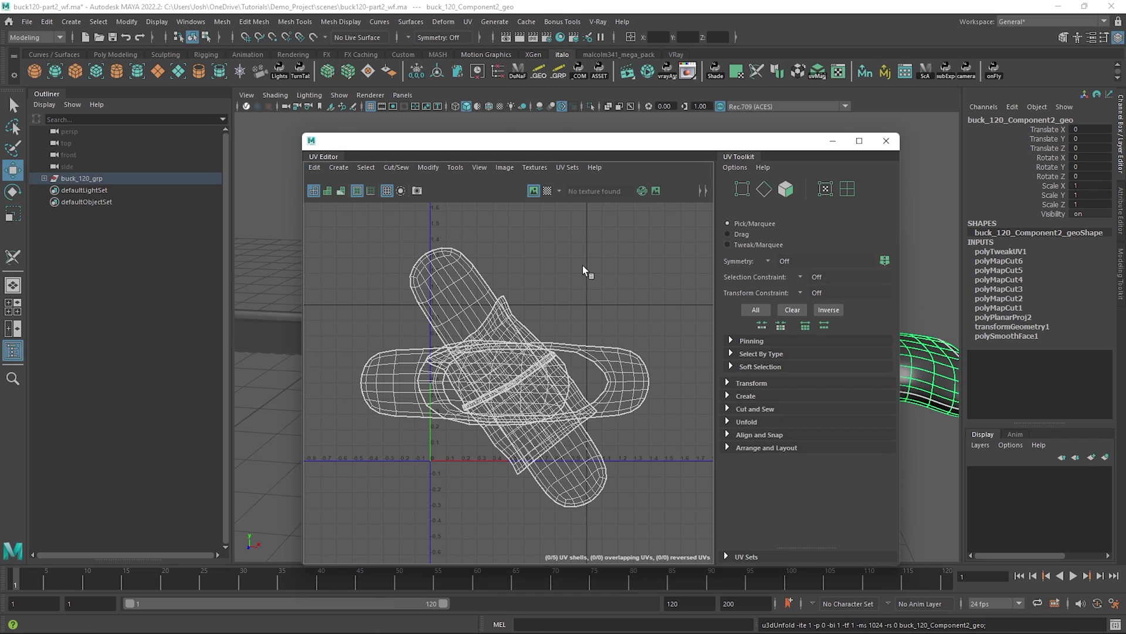
key(ctrl+l)
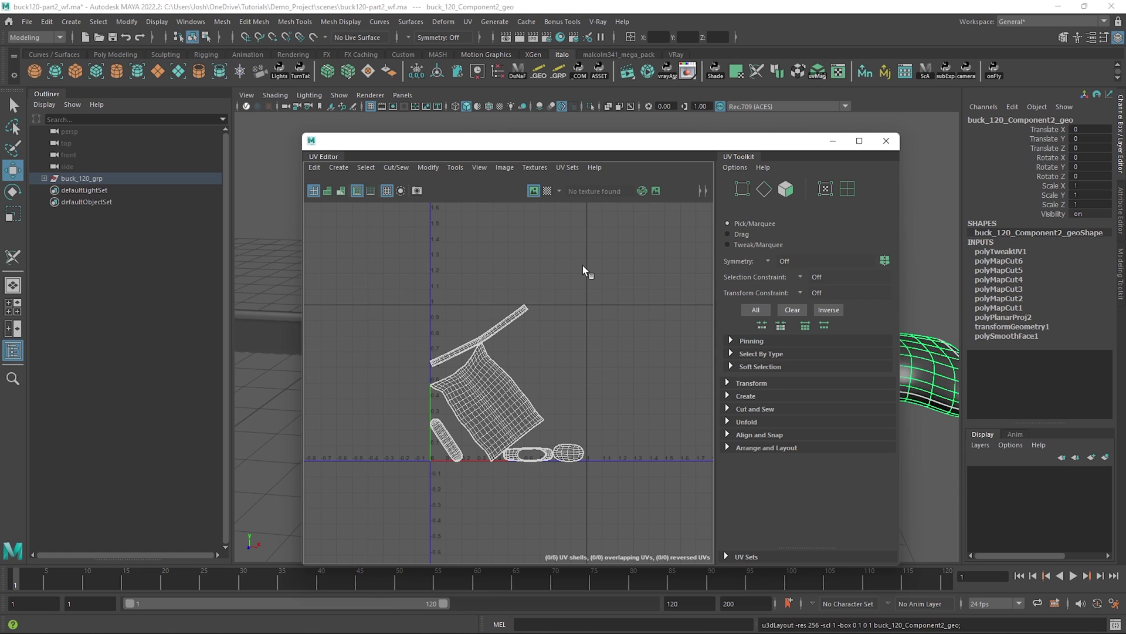
click(885, 143)
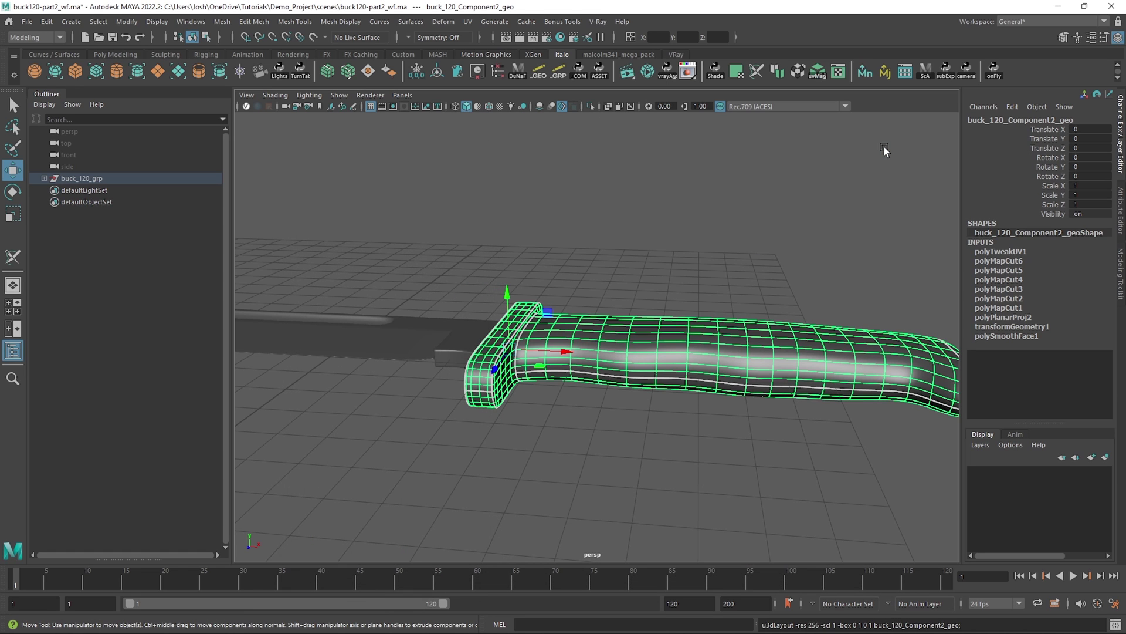
Cut UV seams around the rim of the long groove on both sides of the blade with the 3D Cut and Sew UV Tool
click(384, 389)
key(f)
alt+drag(474, 392, 716, 366)
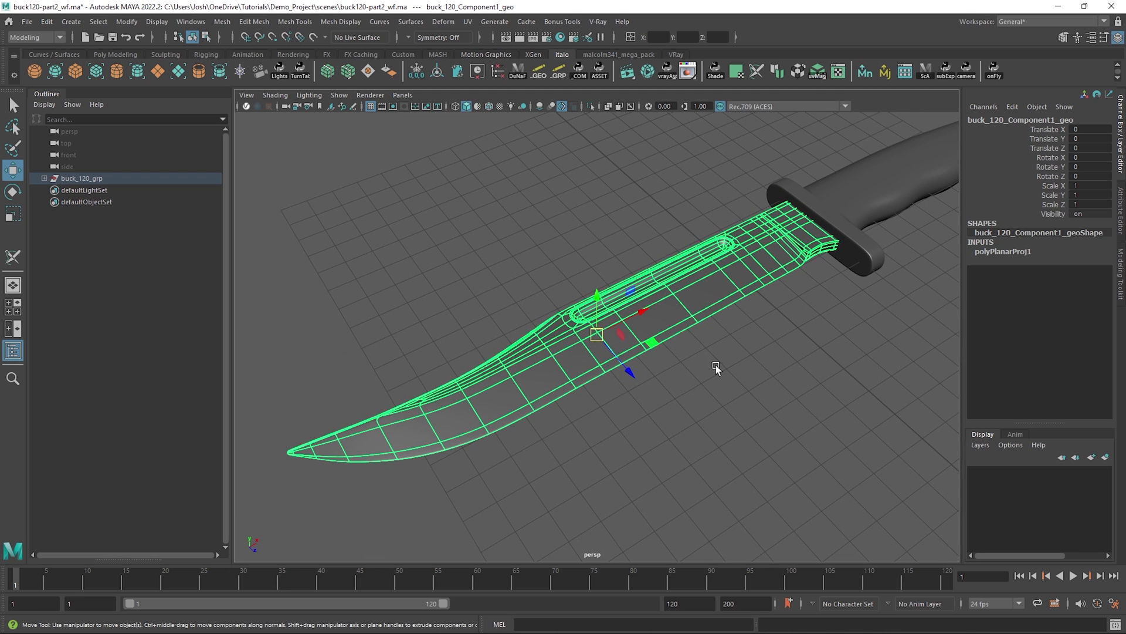
click(468, 21)
click(536, 281)
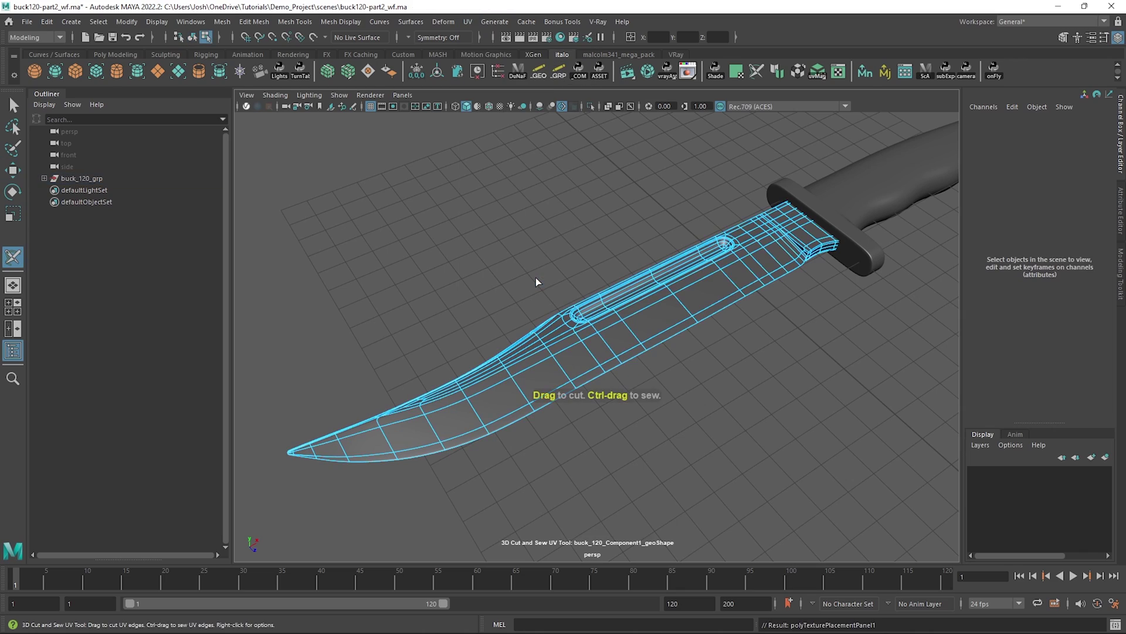
alt+right_drag(536, 276, 971, 311)
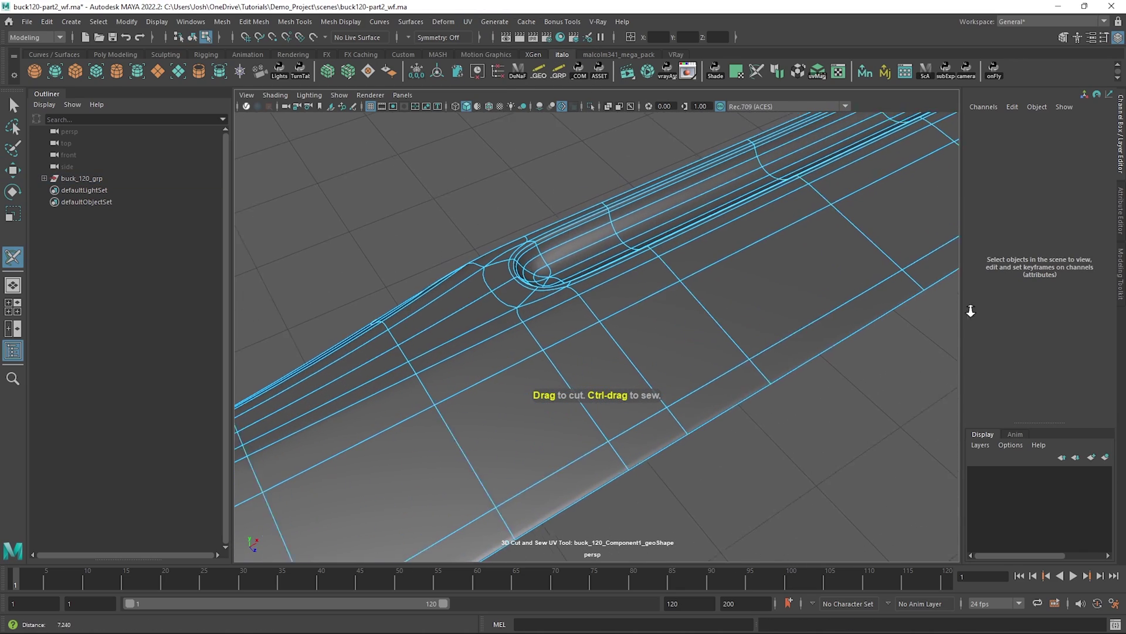
double_click(548, 230)
alt+drag(663, 384, 563, 372)
click(530, 437)
double_click(530, 437)
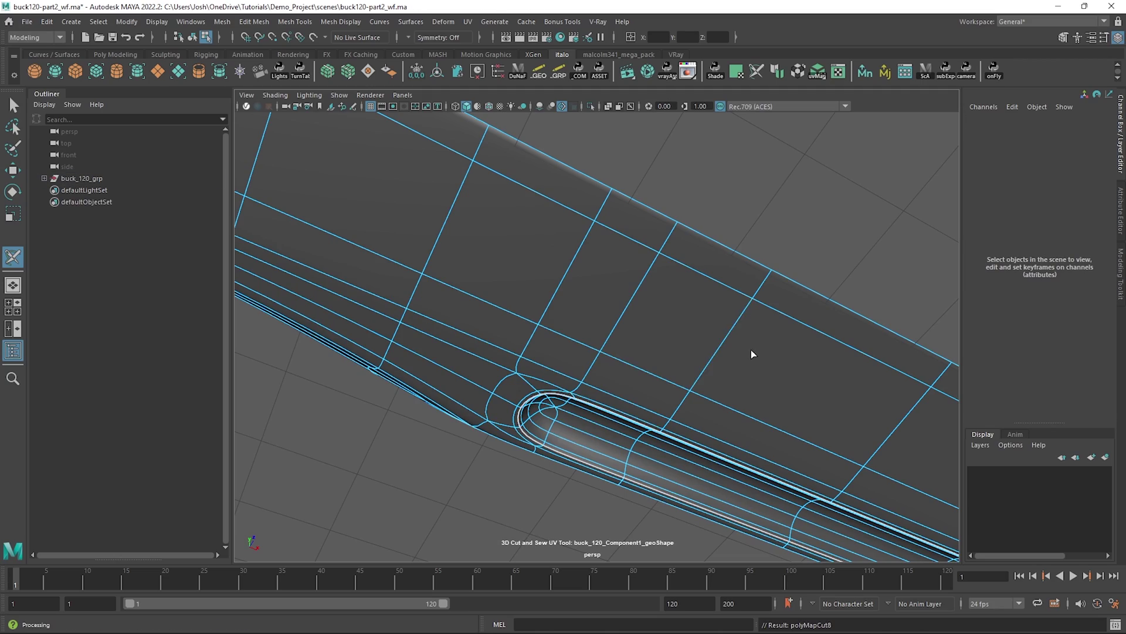
Return the blade to object mode and isolate it in the viewport
alt+drag(756, 354, 756, 440)
key(w)
right_drag(674, 314, 763, 265)
alt+drag(792, 270, 892, 272)
alt+drag(457, 303, 617, 295)
key(ctrl+1)
alt+middle_drag(399, 434, 644, 393)
alt+right_drag(643, 392, 451, 384)
alt+middle_drag(452, 384, 528, 352)
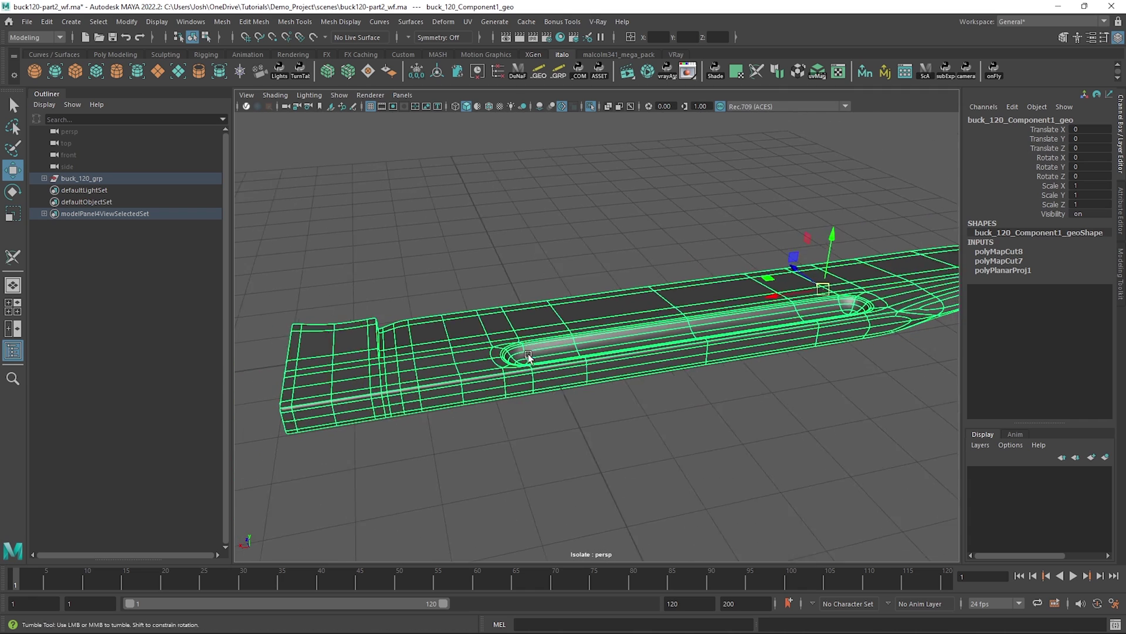
Cut UV seams at the blade's handle-side end along its vertical corner and its upper and lower edges
alt+drag(470, 364, 575, 345)
alt+right_drag(576, 345, 644, 350)
alt+drag(644, 349, 646, 357)
key(y)
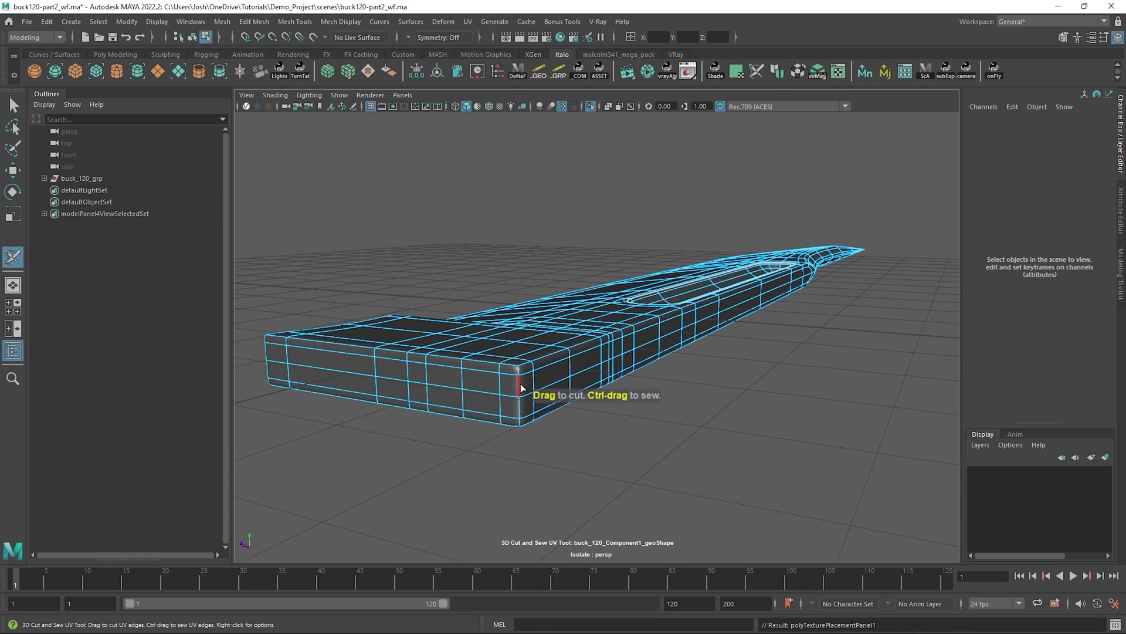
double_click(519, 384)
double_click(512, 365)
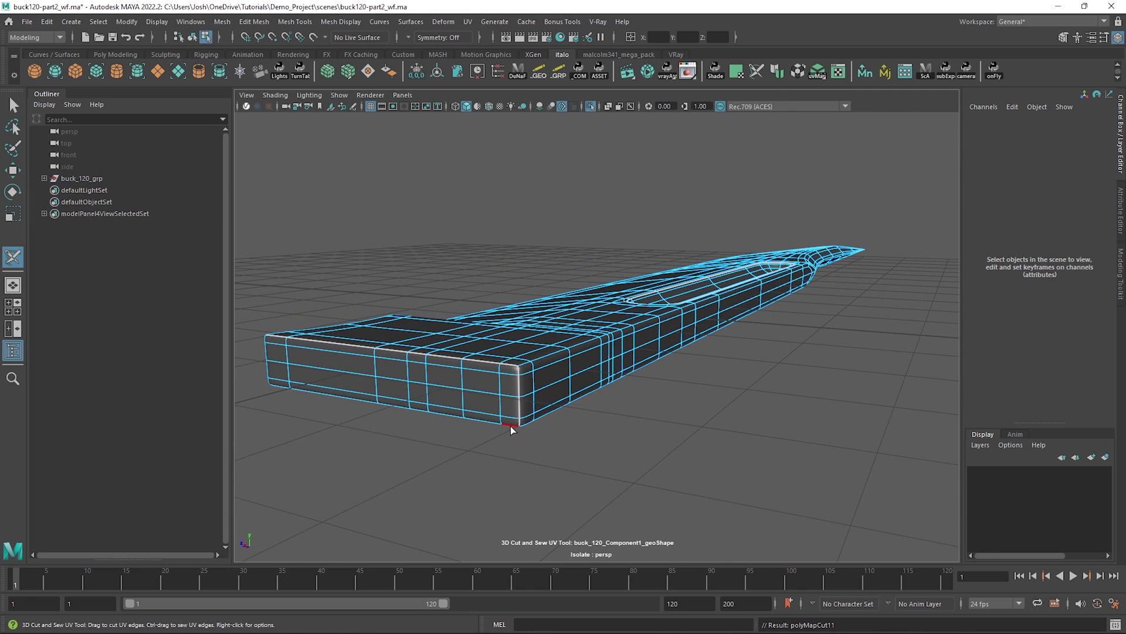
double_click(511, 426)
alt+drag(387, 409, 510, 414)
click(869, 403)
Cut UV seams along the edges of the notch between the blade's base and its sharpened section
alt+drag(870, 404, 630, 419)
alt+right_drag(627, 414, 885, 453)
alt+drag(769, 416, 799, 392)
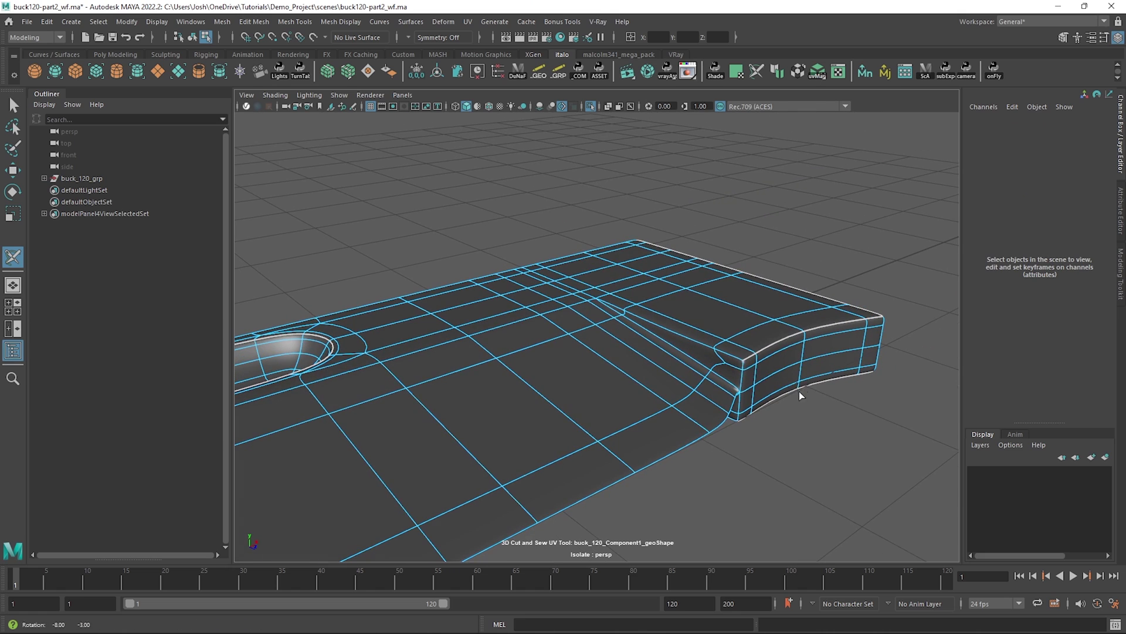
double_click(732, 355)
click(689, 352)
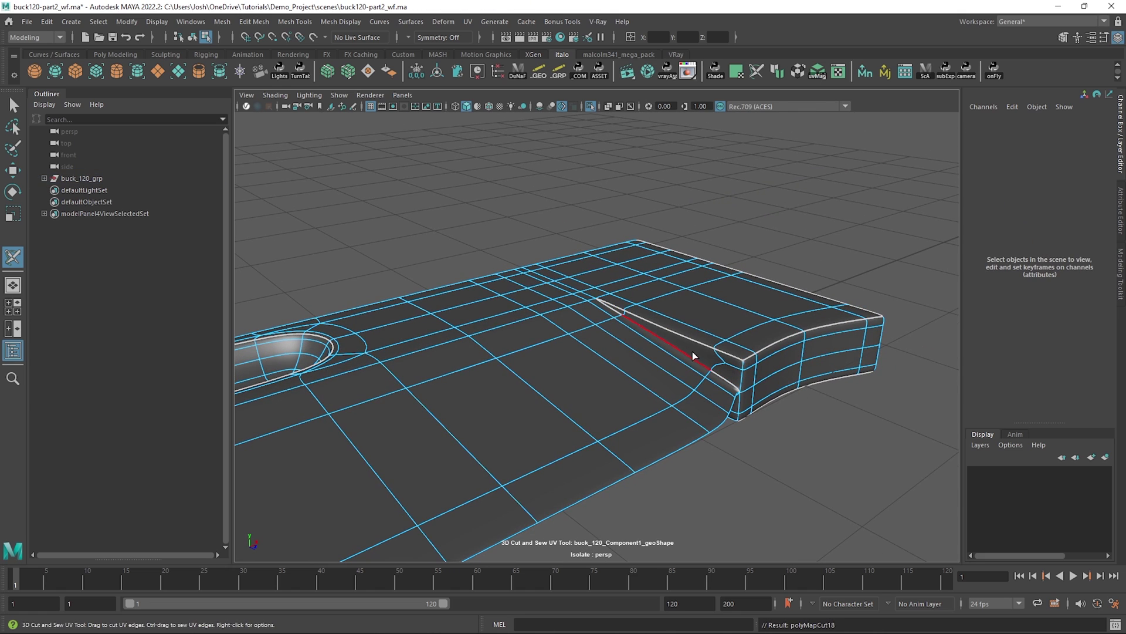
alt+drag(697, 357, 721, 407)
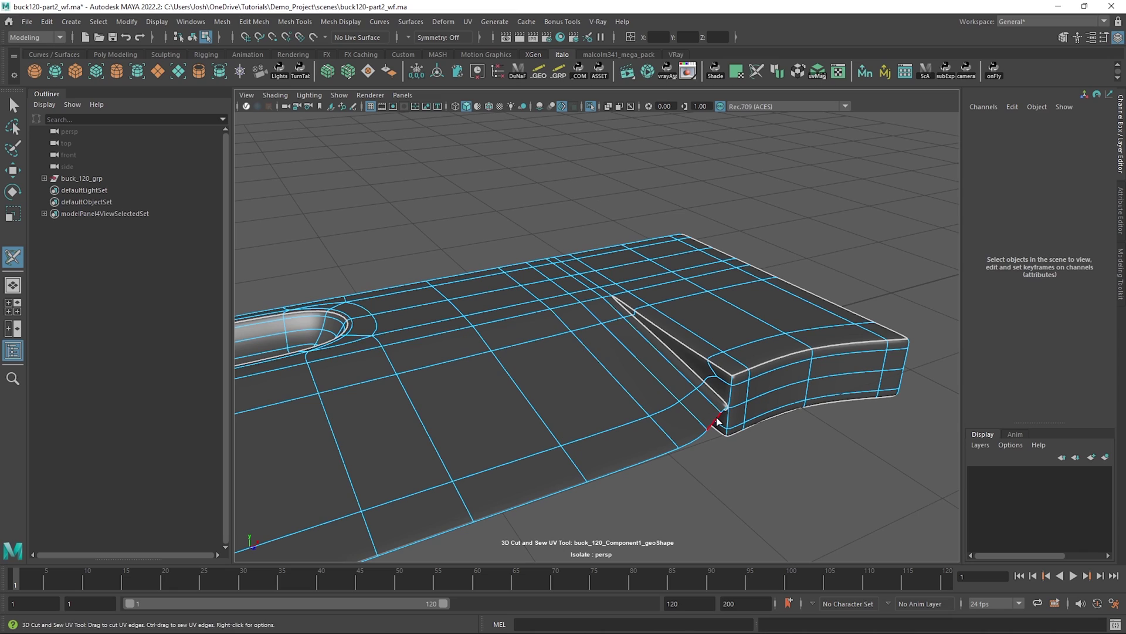
Cut a UV seam from the notch along the blade's cutting edge
click(718, 420)
scroll(716, 418, down, 5)
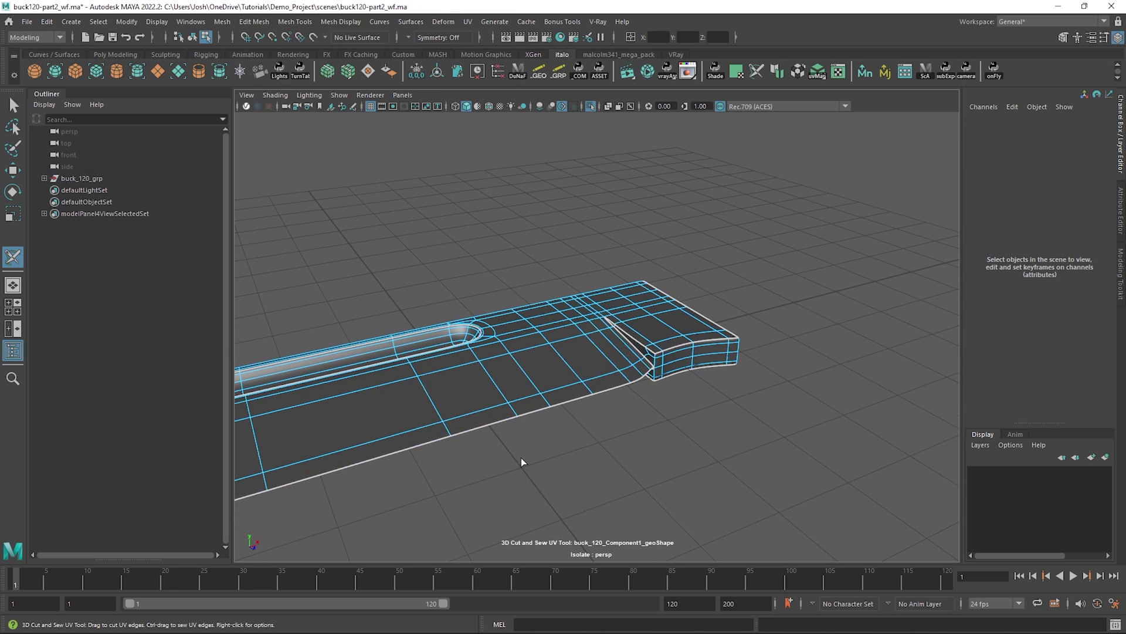
alt+middle_drag(520, 459, 772, 372)
alt+middle_drag(455, 458, 455, 457)
alt+drag(455, 457, 586, 432)
alt+right_drag(586, 432, 888, 455)
alt+middle_drag(820, 438, 755, 440)
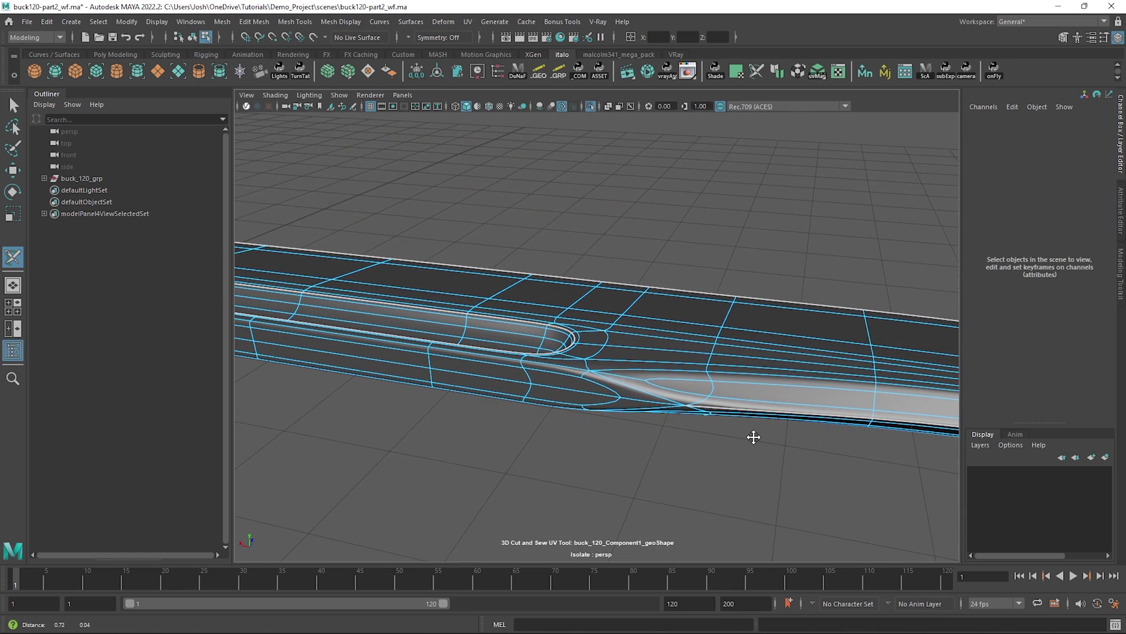
Cut the remaining UV seams around the notch at the start of the blade's sharpened section and return to object mode
click(639, 401)
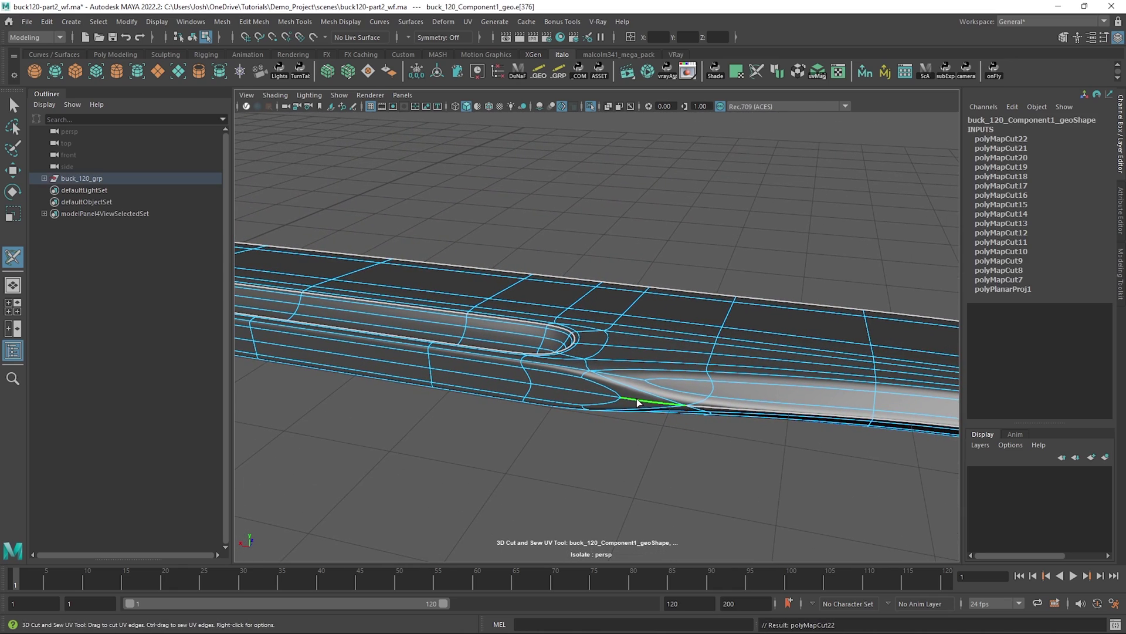
click(570, 387)
key(w)
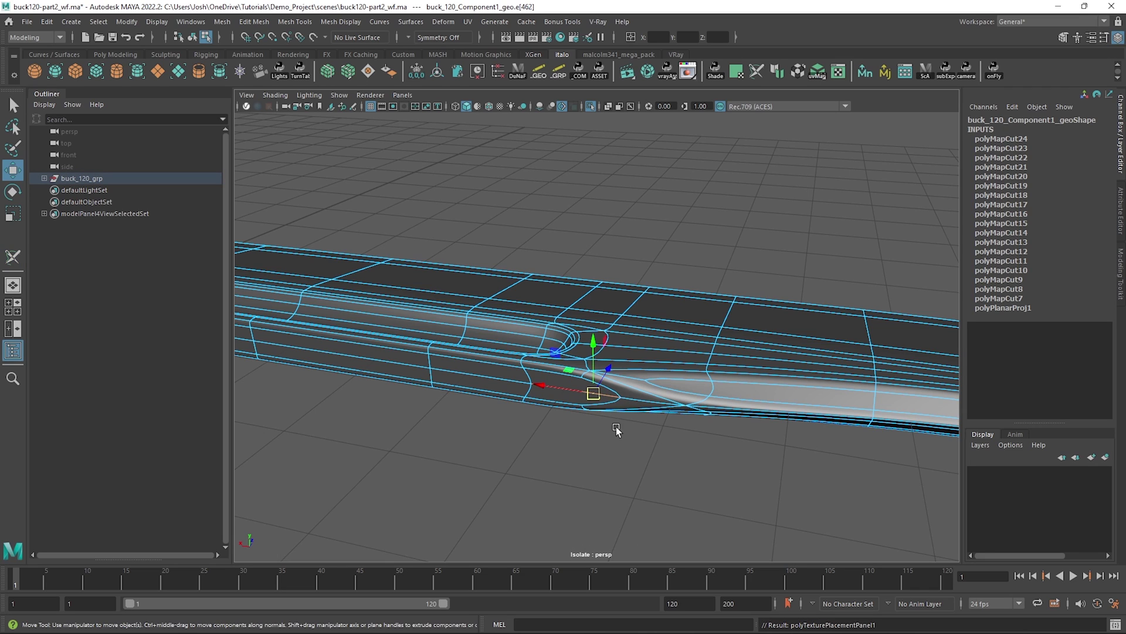
key(y)
alt+right_drag(621, 431, 410, 343)
key(w)
right_drag(452, 311, 513, 277)
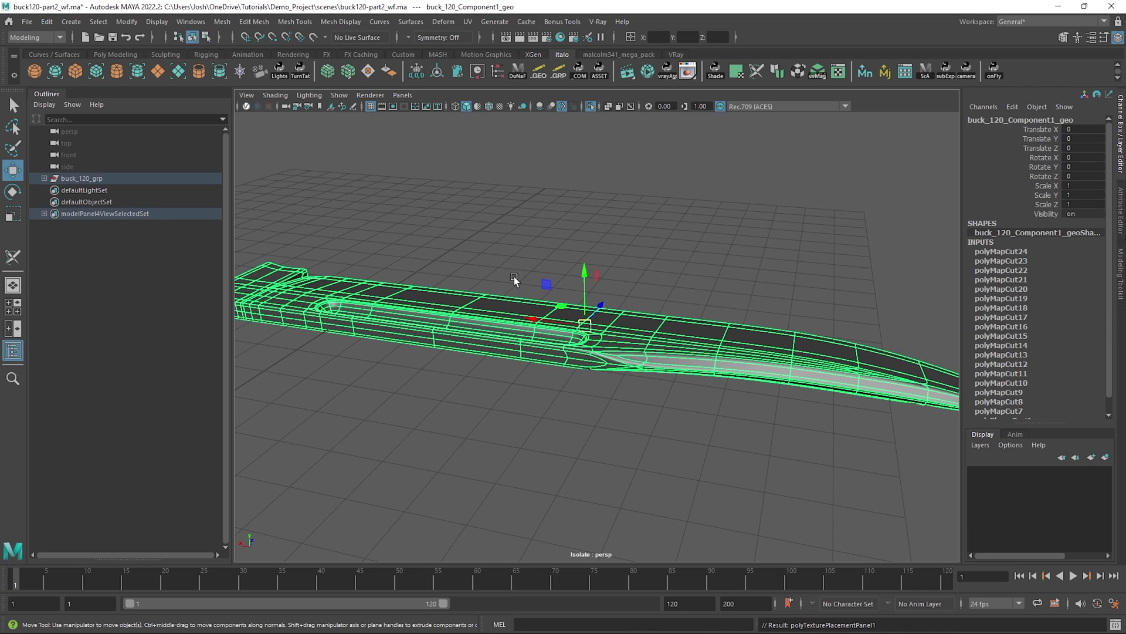
Unfold the blade's UVs in the UV Editor and lay out the resulting shells
click(468, 22)
click(484, 46)
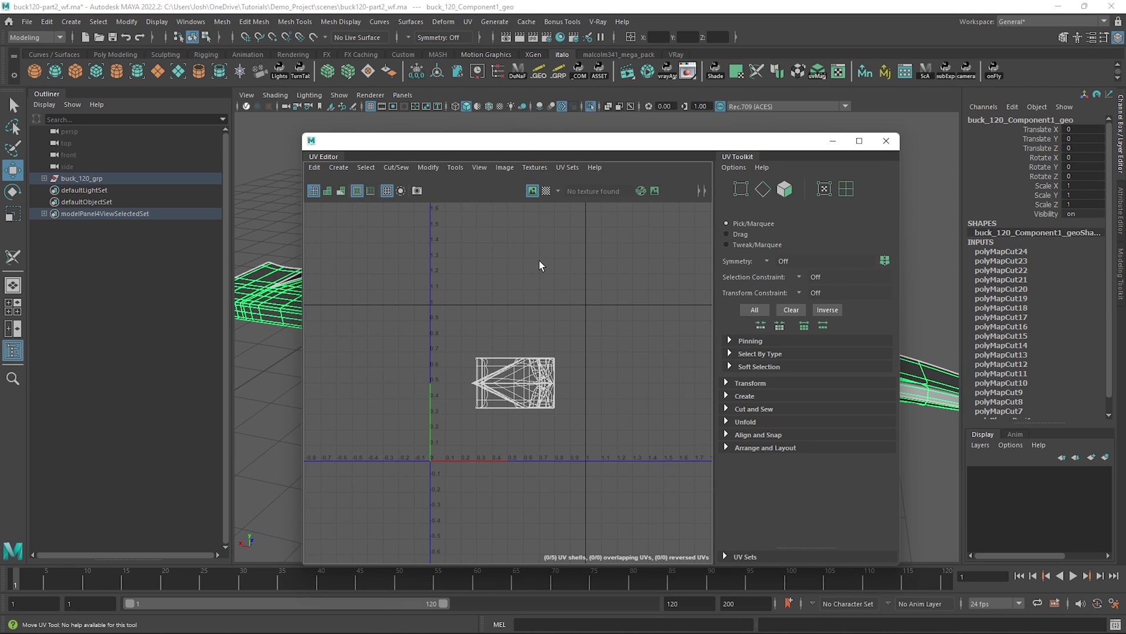
key(ctrl+u)
key(ctrl+l)
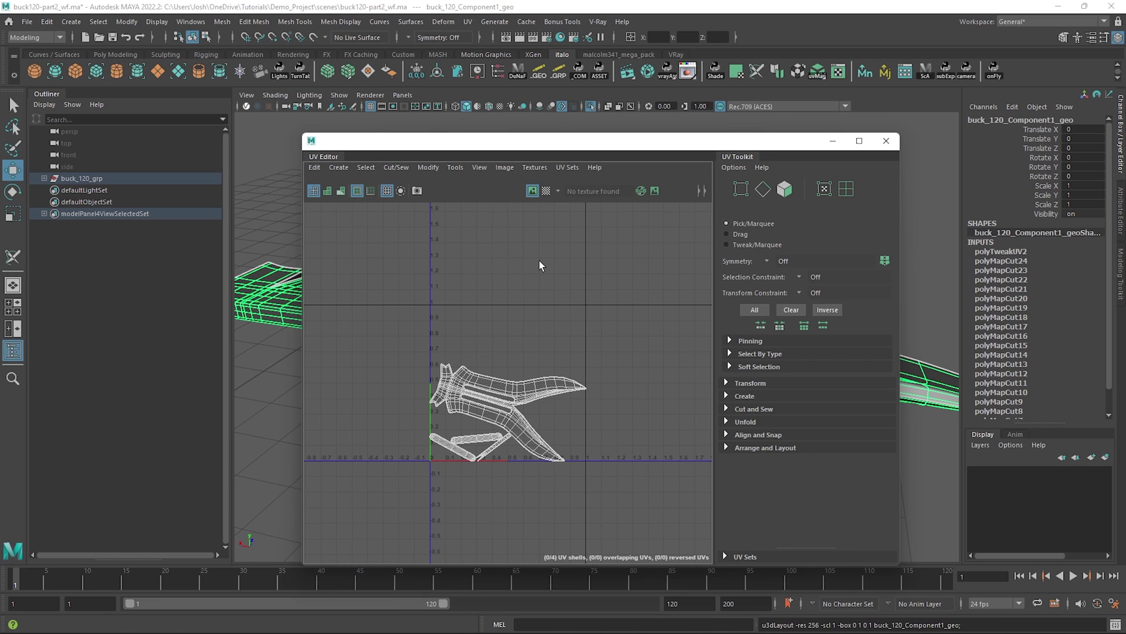
Inspect the blade's UV distortion with a temporary checker map, moving the UV Editor aside to see the model
click(546, 191)
drag(574, 148, 911, 138)
scroll(610, 358, up, 5)
alt+drag(610, 358, 521, 331)
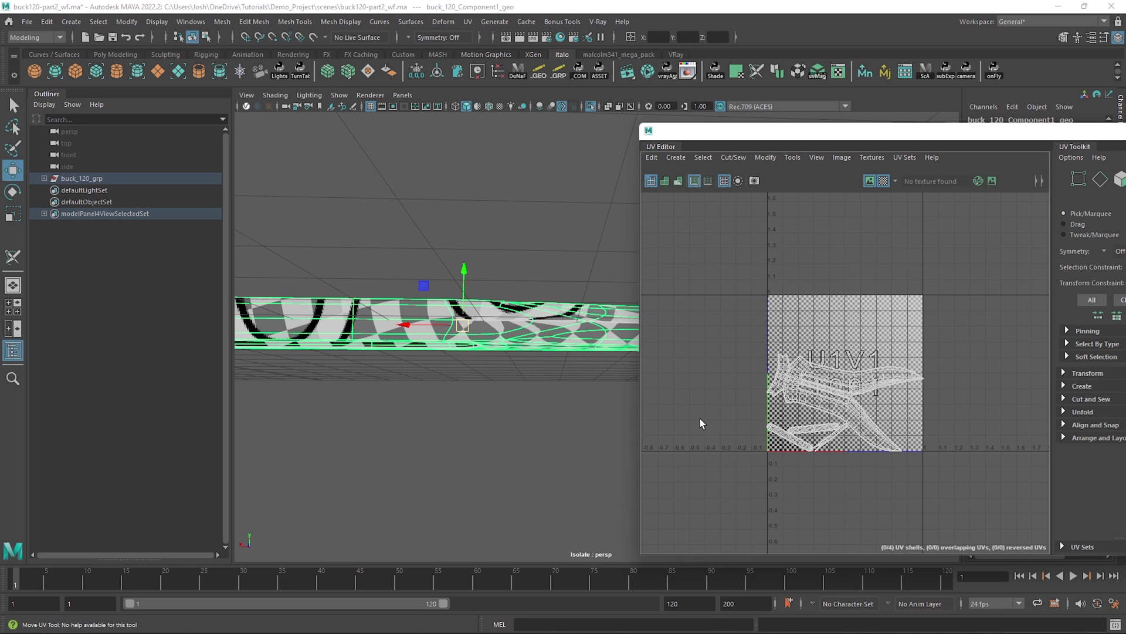
click(883, 181)
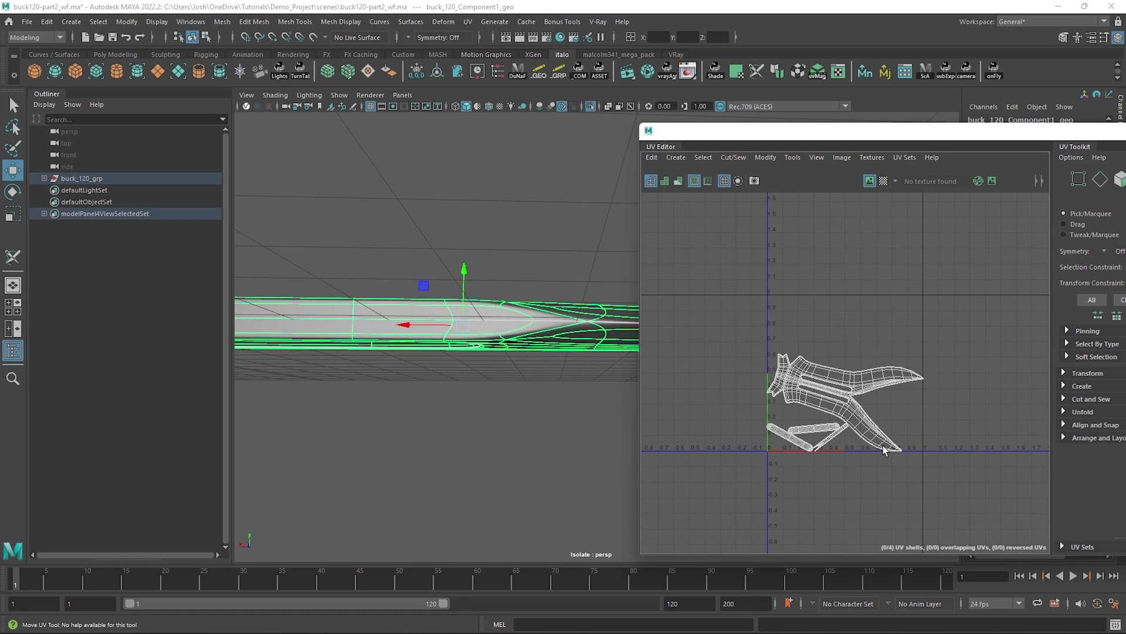
Smooth the blade mesh
alt+drag(558, 382, 536, 301)
shift+right_click(527, 243)
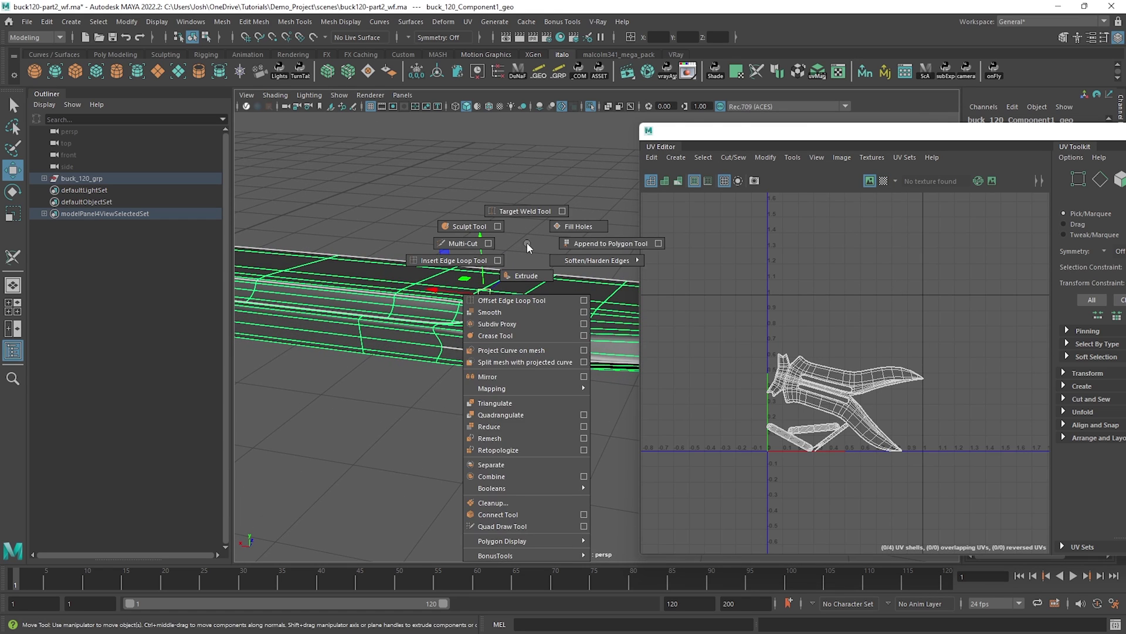
click(515, 314)
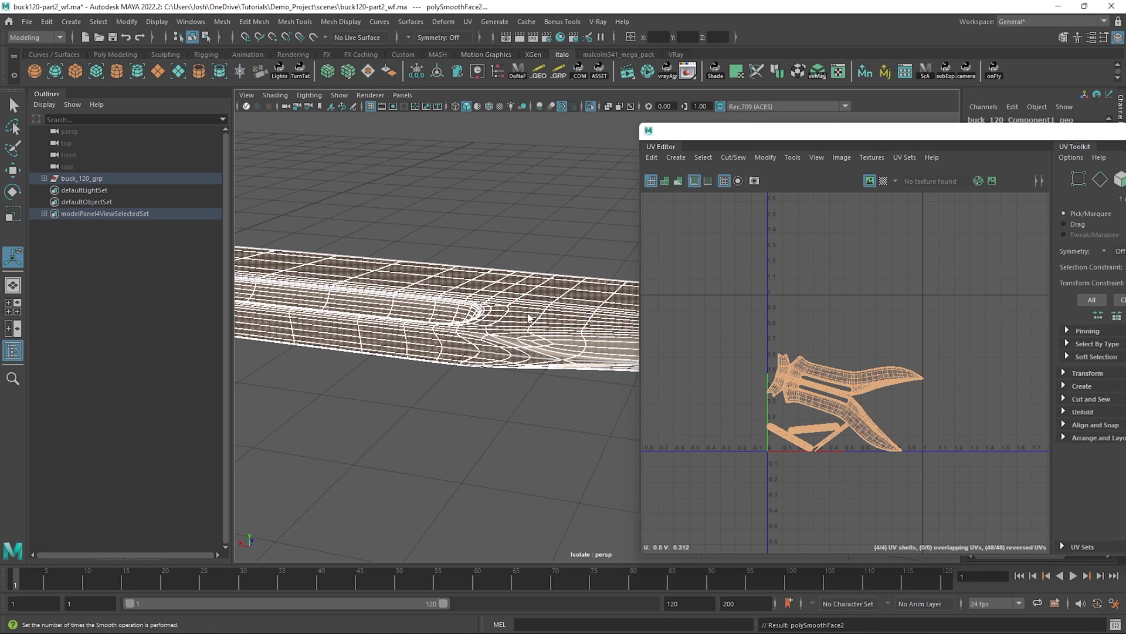
Return the smoothed blade to object mode, then unfold and lay out its UVs again
right_drag(527, 314, 585, 296)
middle_click(812, 329)
key(ctrl+u)
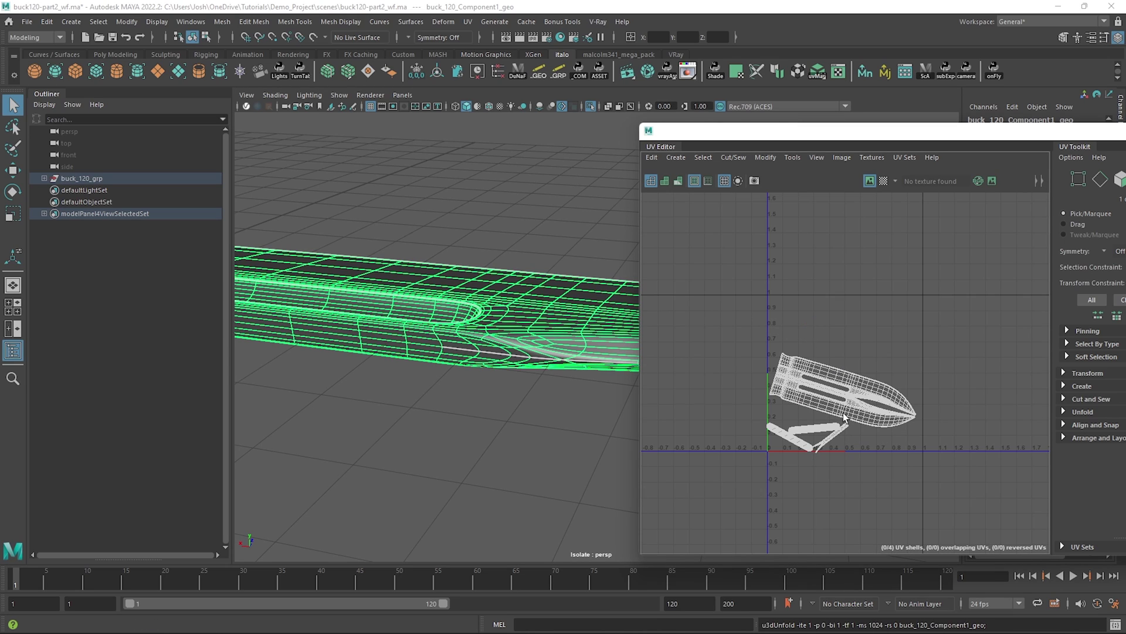
key(ctrl+l)
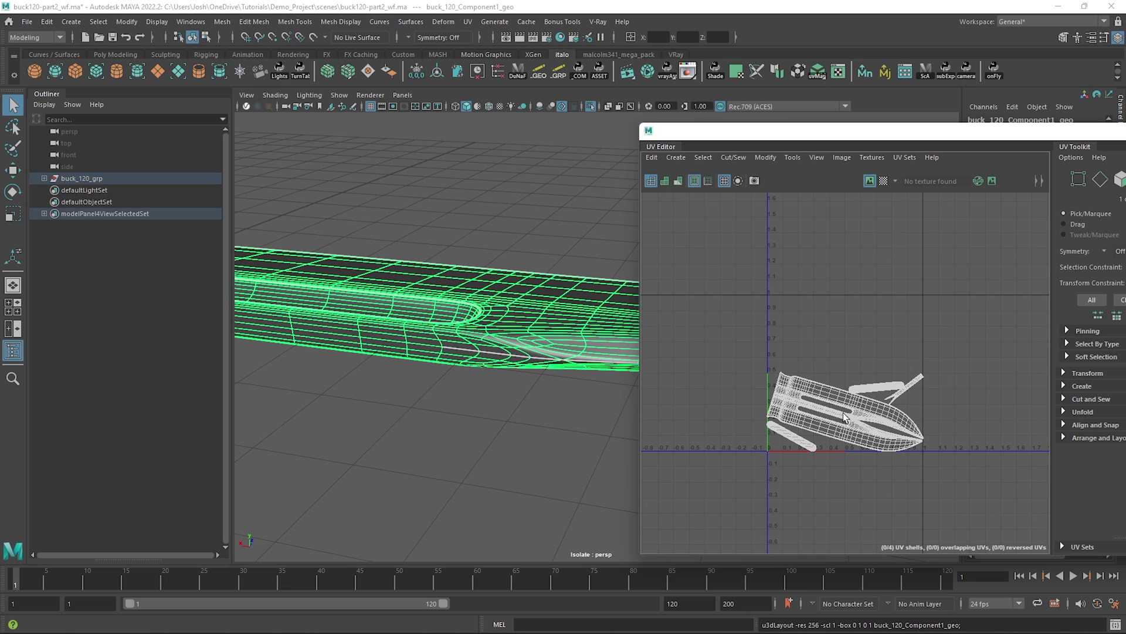
Inspect the smoothed blade from several angles and exit isolation to show the whole knife
alt+drag(531, 339, 399, 353)
alt+right_drag(398, 354, 238, 339)
alt+middle_drag(446, 328, 322, 311)
alt+drag(528, 328, 460, 332)
alt+middle_drag(525, 335, 412, 413)
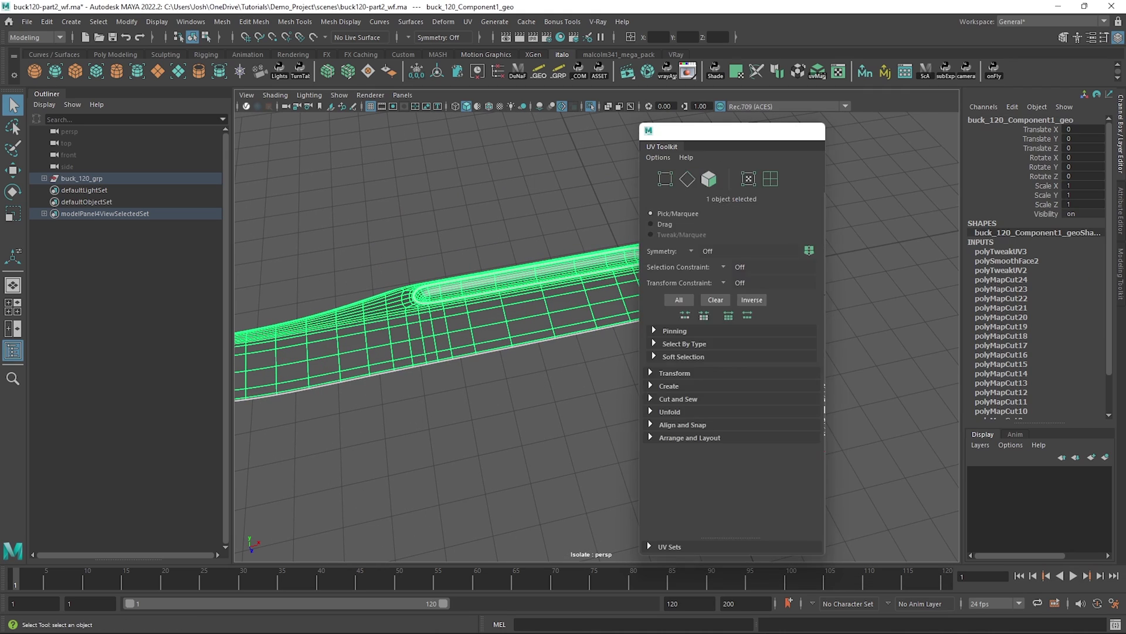
alt+drag(780, 293, 701, 302)
key(ctrl+1)
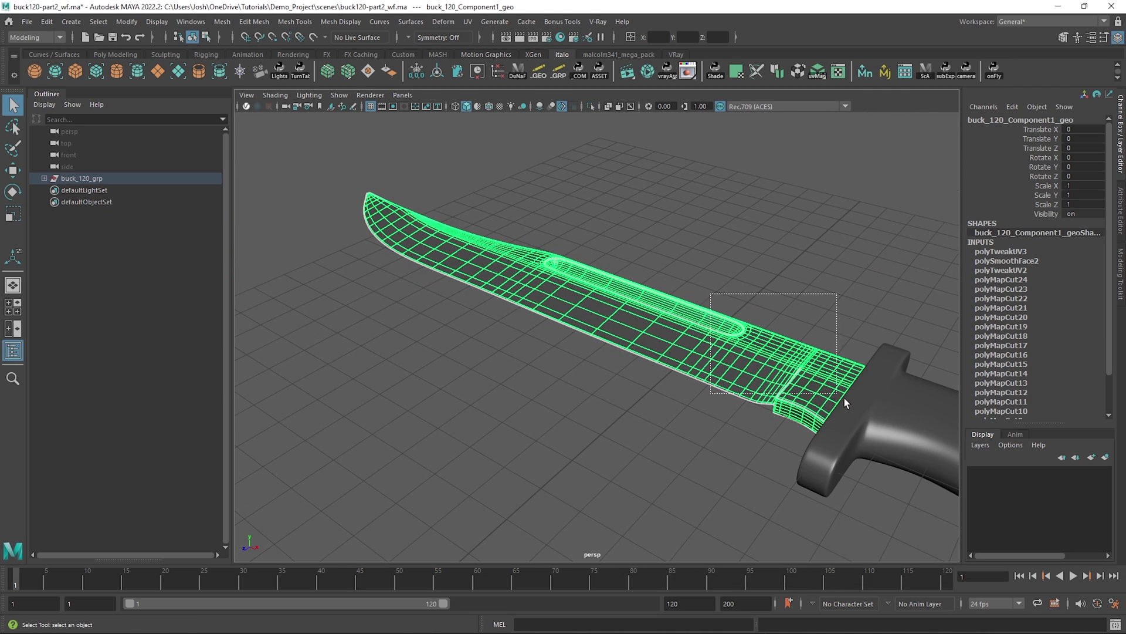
Add the handle to the blade selection and lay out both objects' UVs together in one tile
click(858, 381)
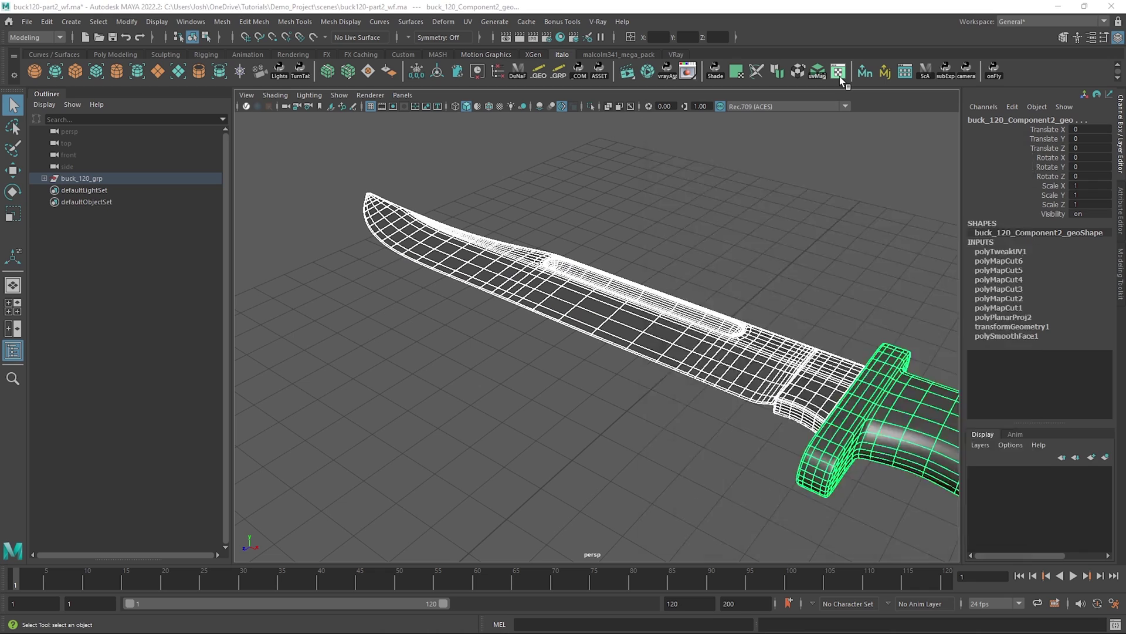
click(839, 76)
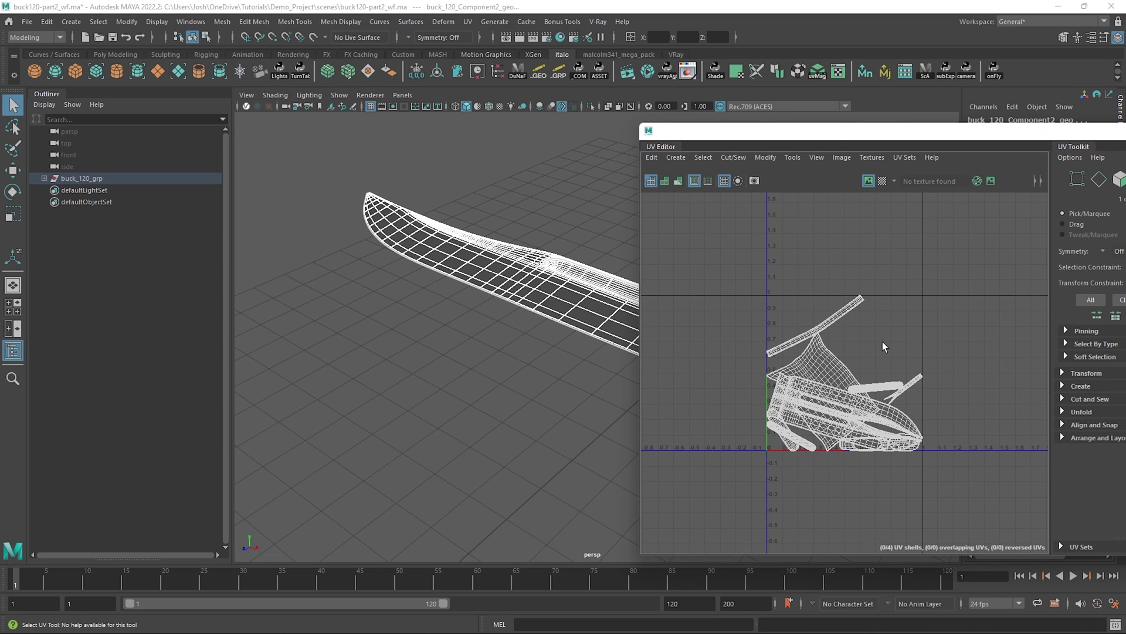
key(ctrl+l)
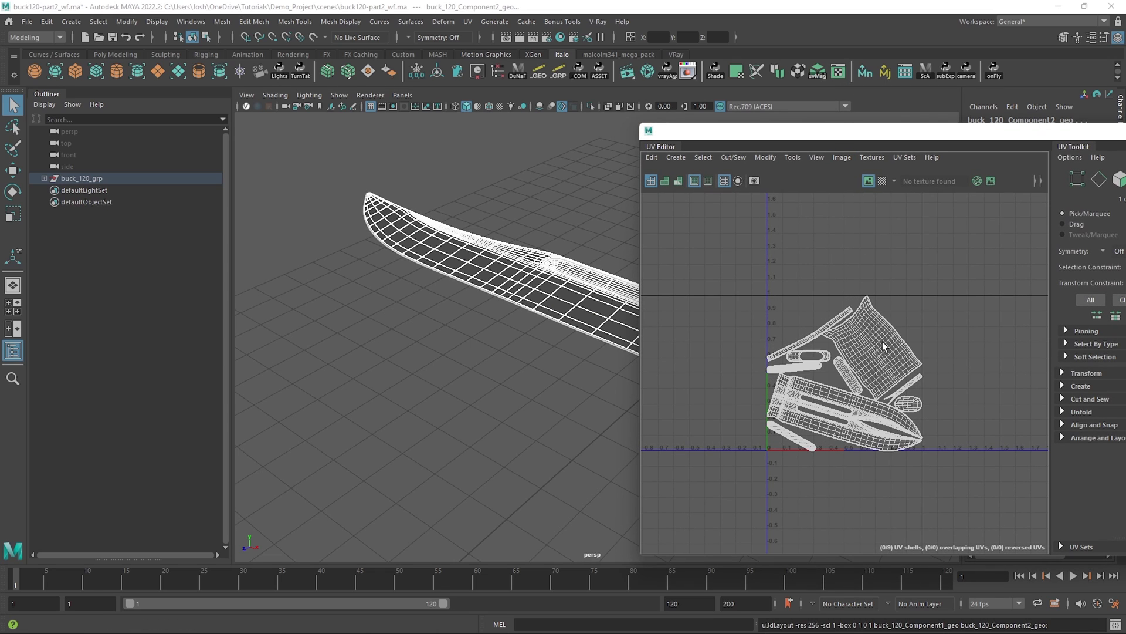
Rotate the large handle grip UV shell upright and move it clear of the other shells
key(f)
right_drag(891, 327, 852, 308)
click(887, 311)
key(e)
drag(937, 276, 958, 311)
key(w)
drag(894, 328, 945, 303)
Rotate the long handle strip and the two elongated shells above the blade's base so they stand upright
click(821, 282)
key(e)
drag(838, 264, 785, 221)
click(779, 332)
drag(781, 274, 684, 271)
click(752, 362)
drag(795, 307, 697, 261)
Straighten the remaining narrow UV shells above, beside and below the blade shell into an upright orientation
click(850, 374)
drag(864, 312, 911, 324)
click(973, 379)
drag(1012, 375, 1032, 487)
click(962, 428)
click(769, 492)
drag(794, 440, 838, 501)
Rotate the blade's main UV shell to straighten it, and lay out all the knife's UV shells again
click(883, 430)
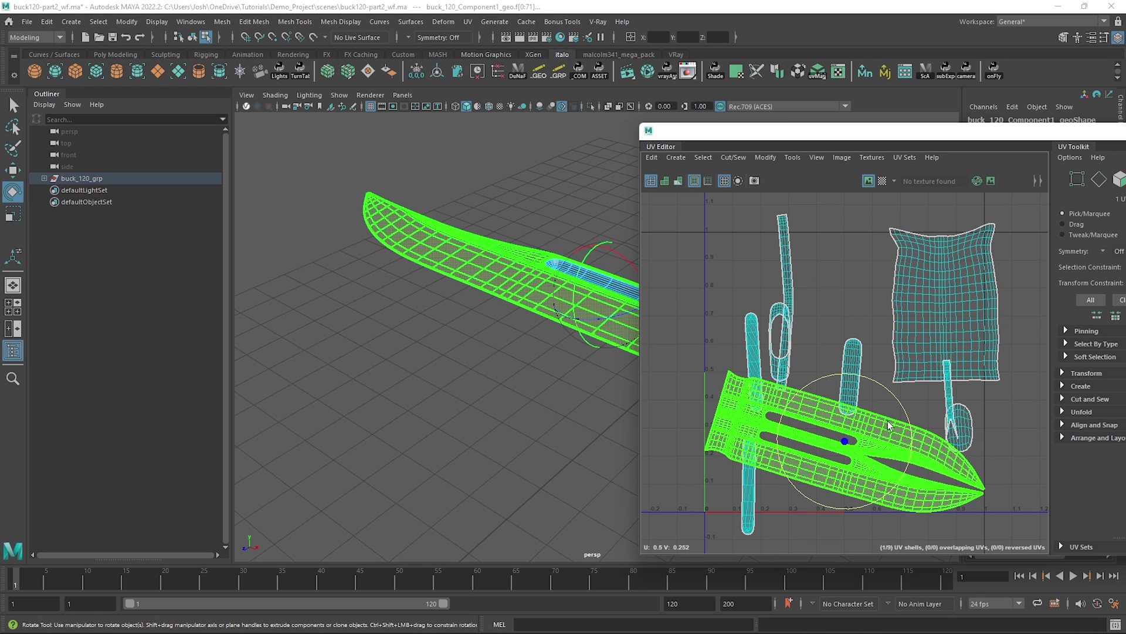
drag(902, 406, 706, 324)
drag(687, 218, 1013, 516)
key(ctrl+l)
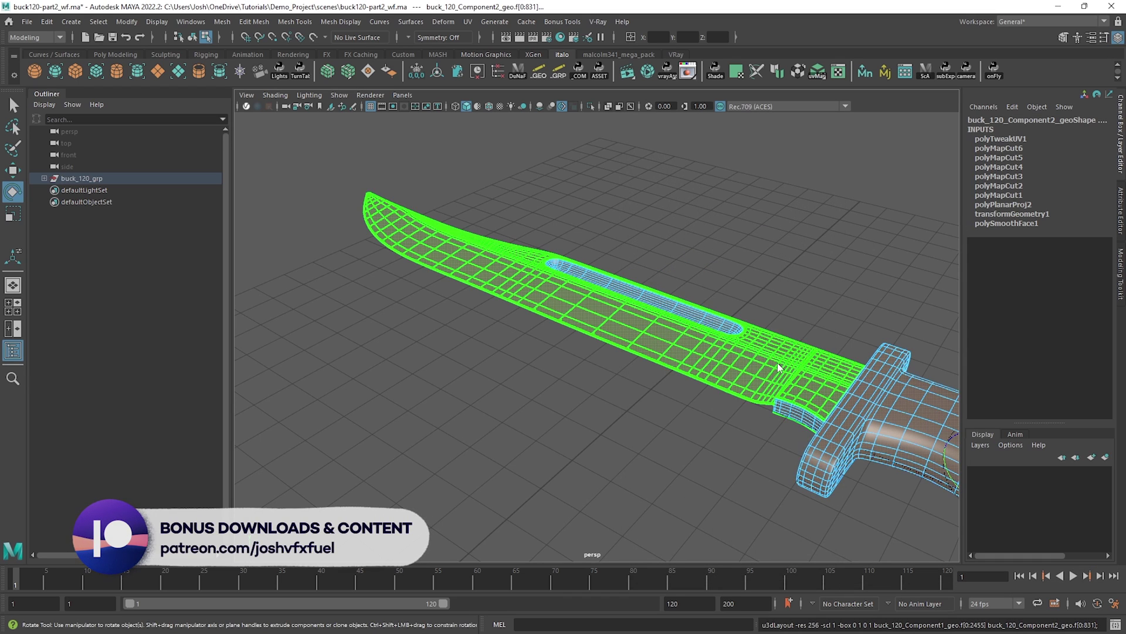
Return to object mode, clear the selection and frame the whole knife in the perspective view
right_drag(777, 363, 826, 258)
click(828, 261)
alt+middle_drag(836, 291, 786, 273)
alt+right_drag(786, 273, 502, 268)
alt+drag(502, 268, 565, 341)
alt+right_drag(564, 340, 616, 333)
alt+drag(616, 333, 604, 315)
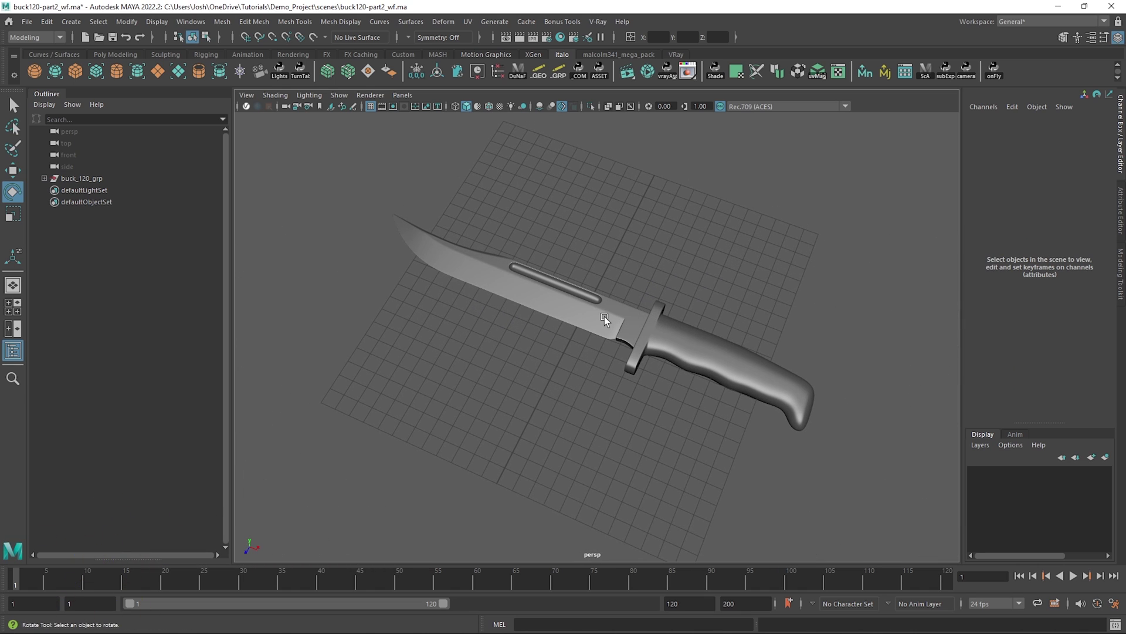